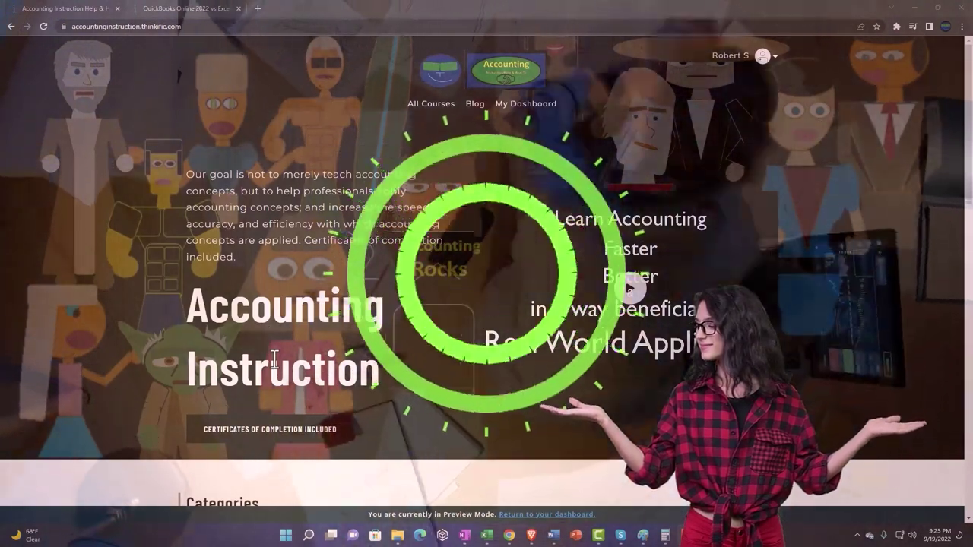
Look through the course categories on the Accounting Instruction site and the section list of the QuickBooks Online 2022 course.
scroll(137, 418, down, 6)
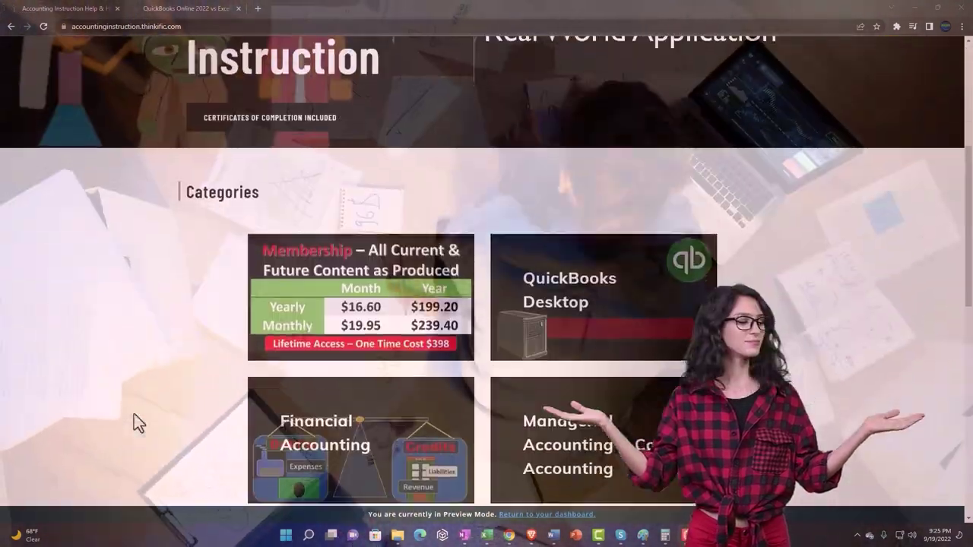
scroll(133, 415, down, 4)
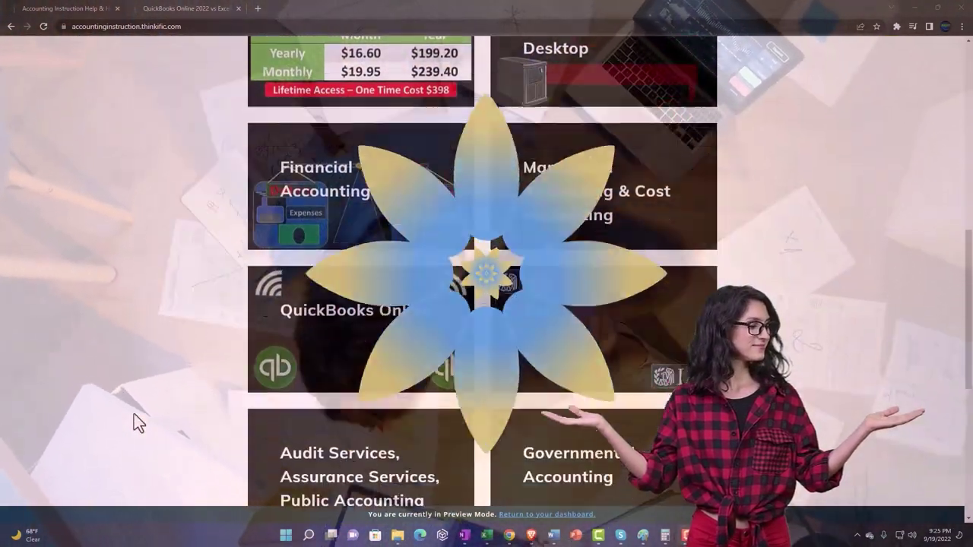
scroll(133, 414, down, 3)
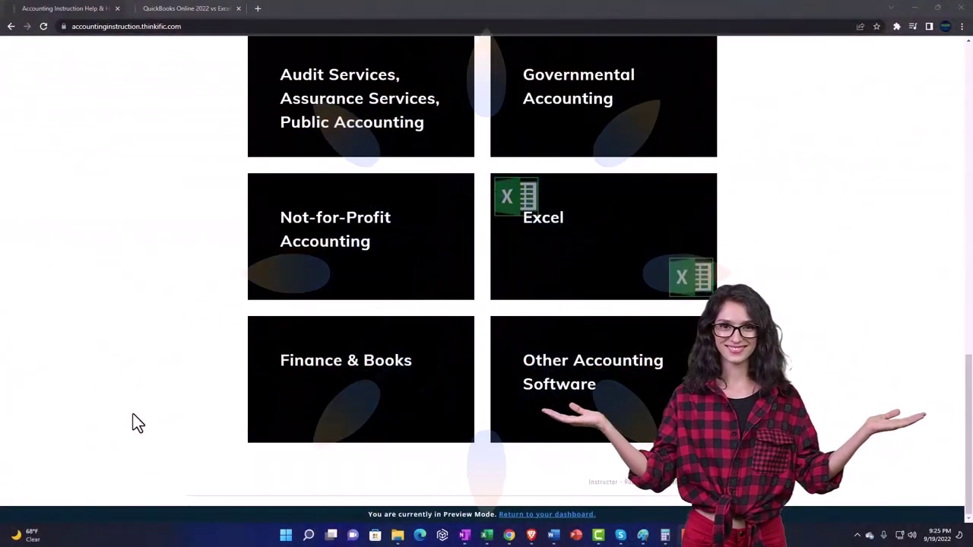
click(175, 10)
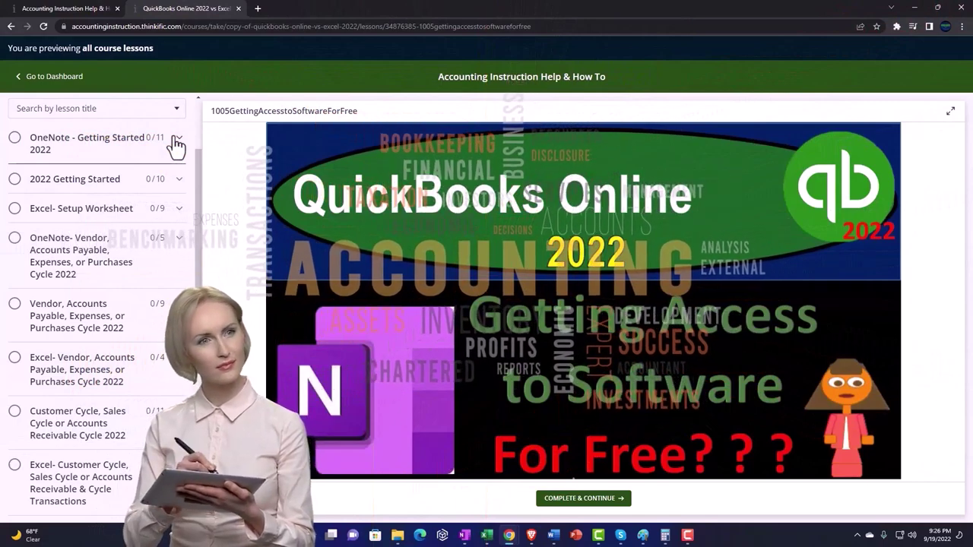
click(176, 143)
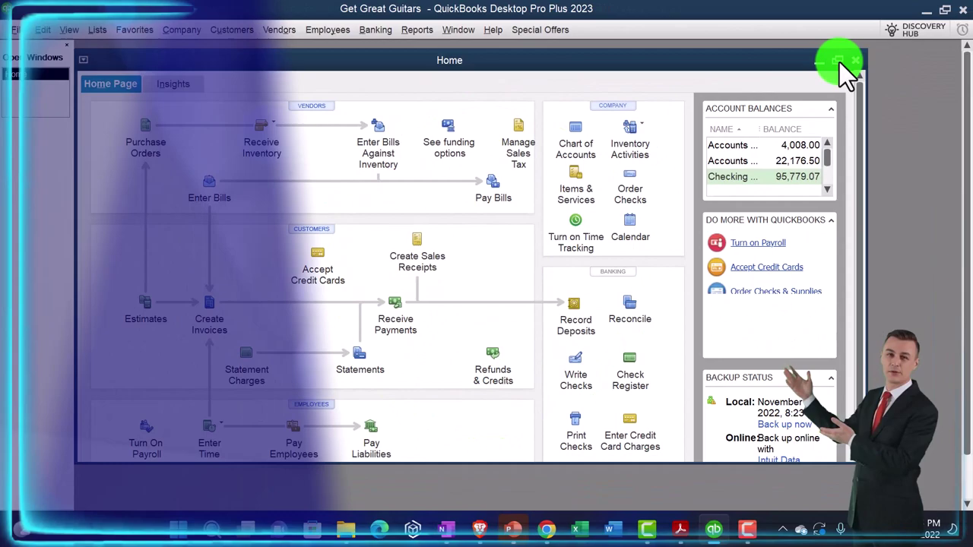
In QuickBooks Desktop, maximize the Home page and check the display options for the open window list and icon bar.
click(838, 60)
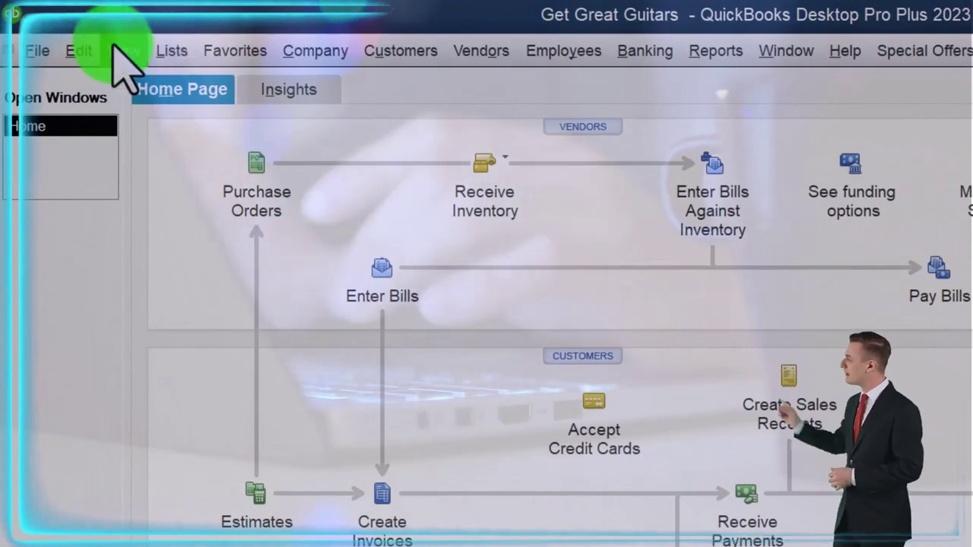
click(114, 46)
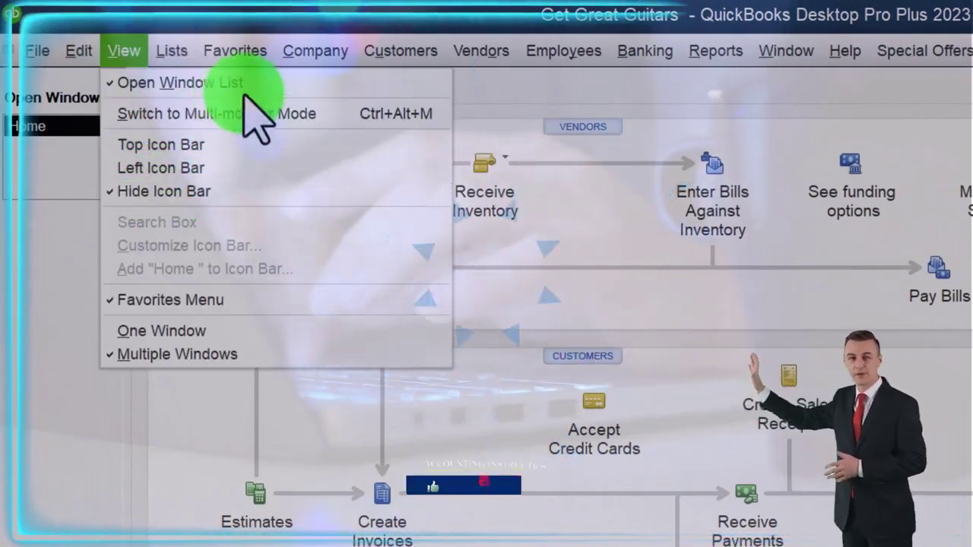
click(61, 271)
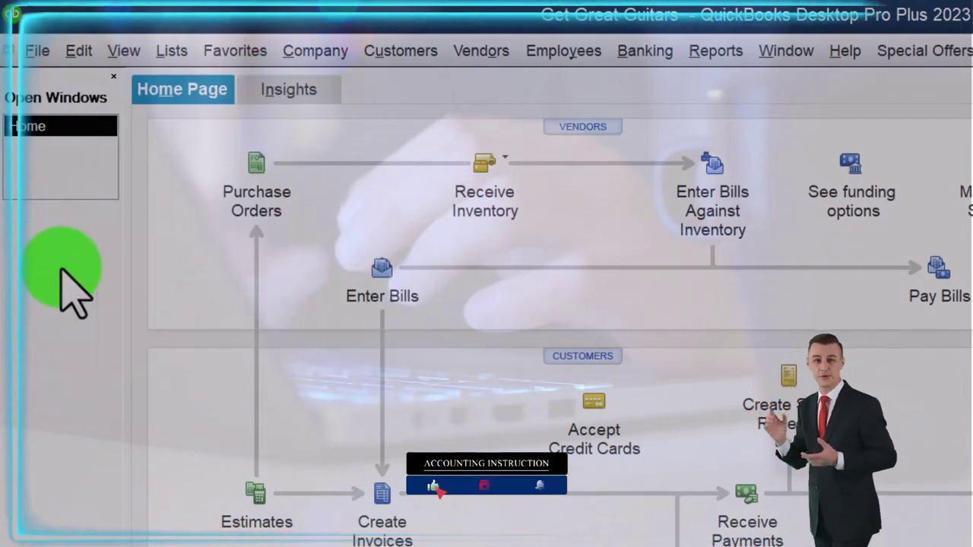
Open the Profit & Loss Standard report and set its date range from 01/01/2023 to 01/31/2023.
click(715, 50)
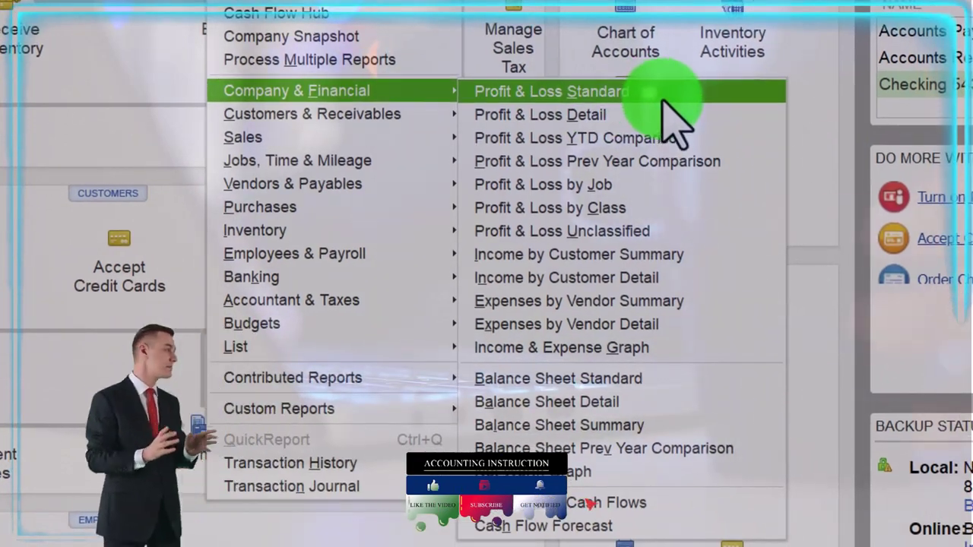
click(680, 114)
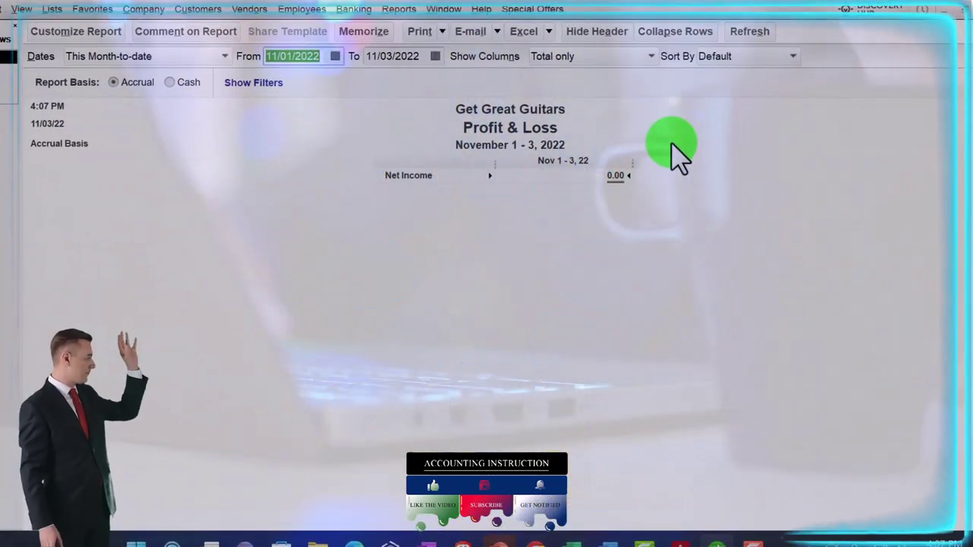
text(0101212)
key(BackSpace)
key(BackSpace)
text(01312023)
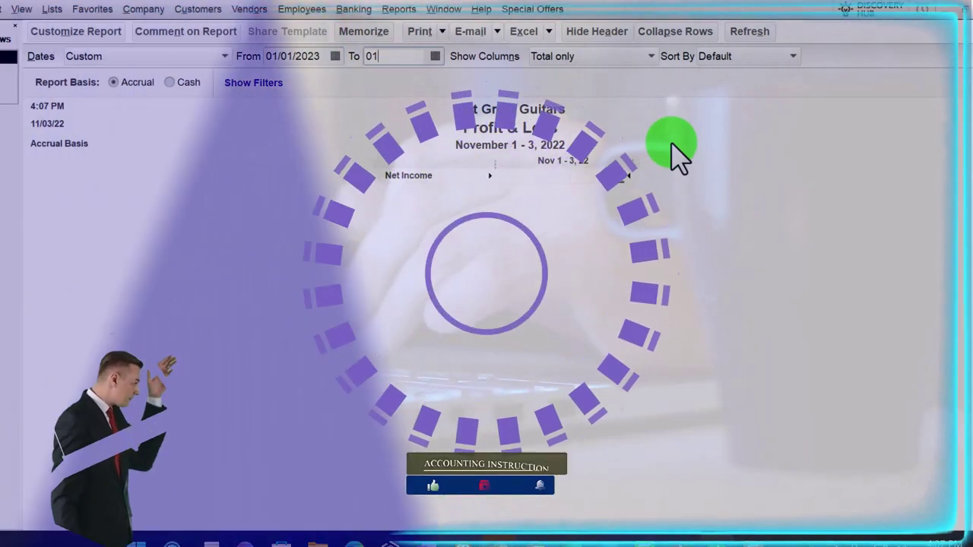
key(Tab)
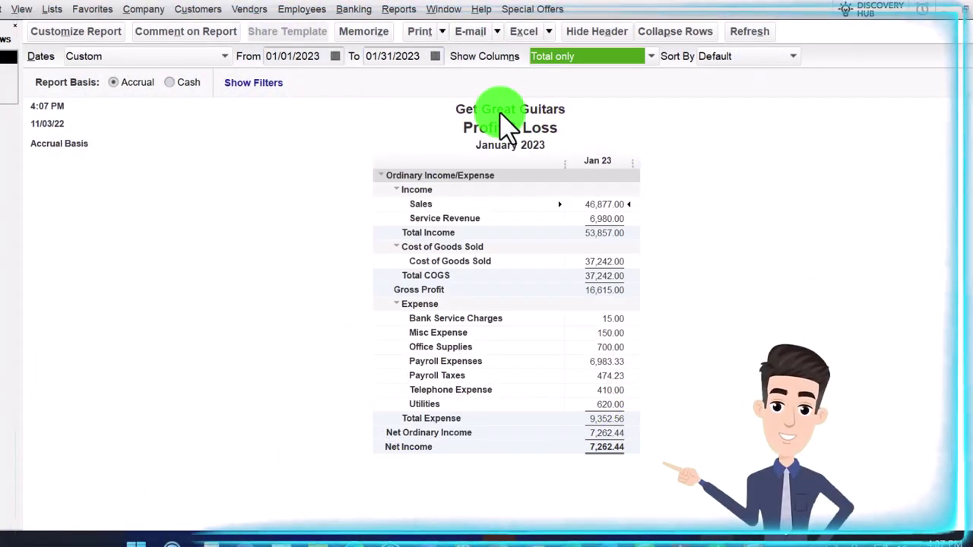
Enlarge the column label font of the Profit & Loss report and apply the change to all related fonts.
click(118, 32)
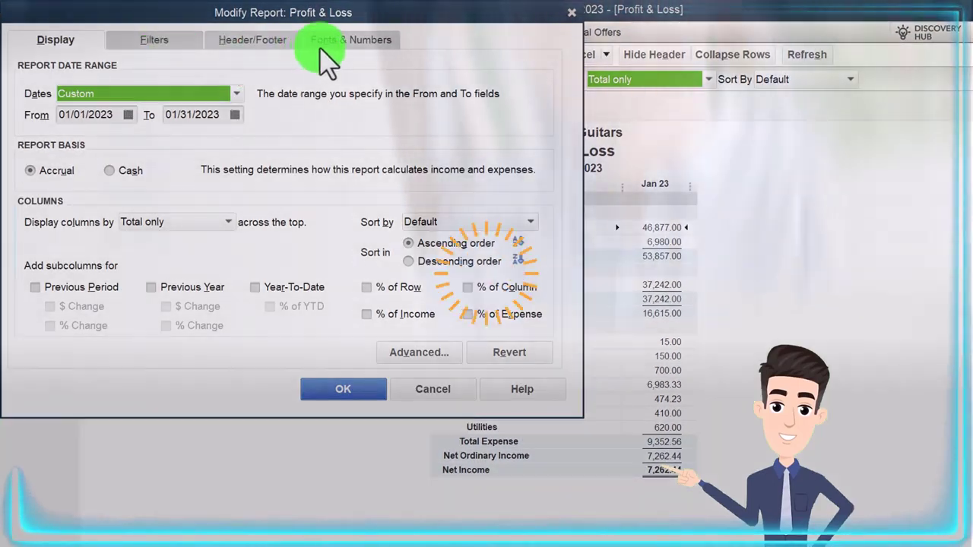
click(323, 47)
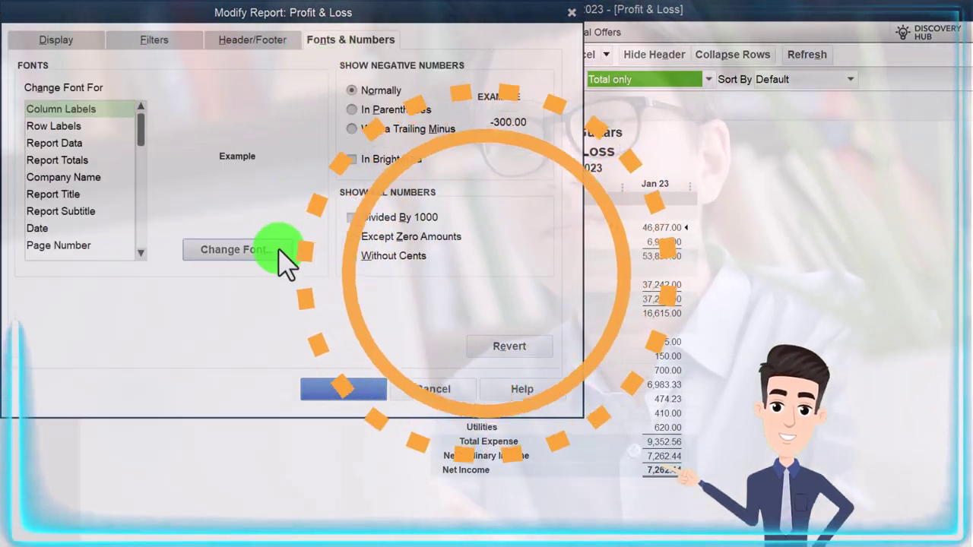
click(275, 251)
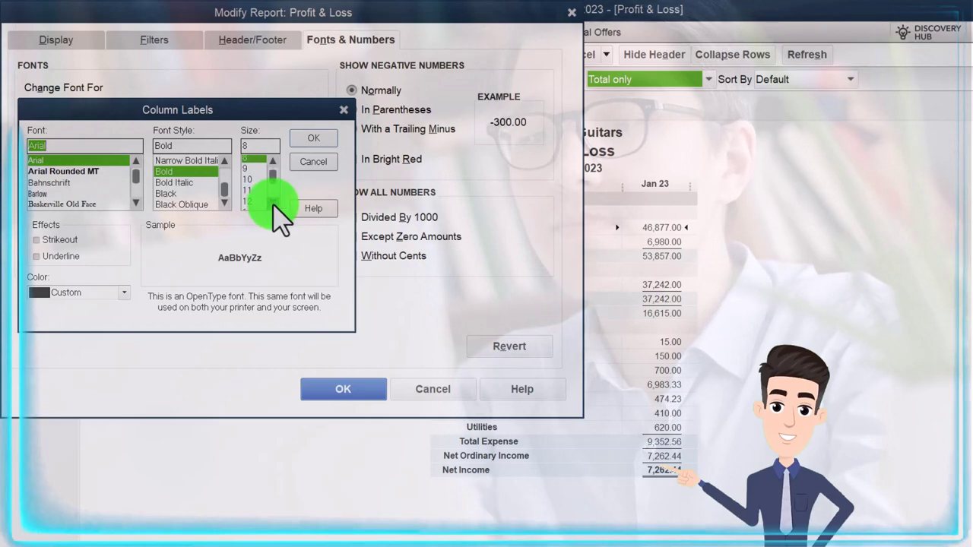
click(313, 139)
click(466, 179)
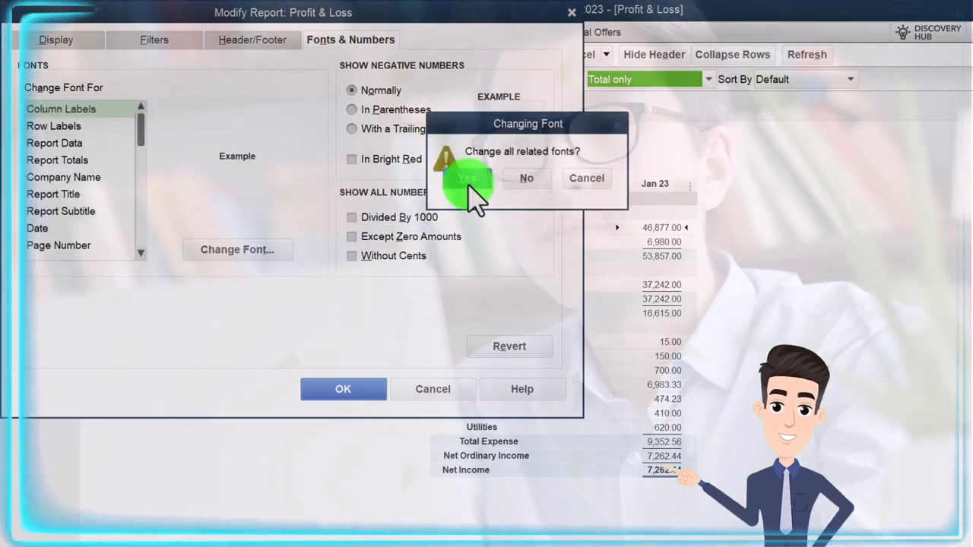
click(343, 389)
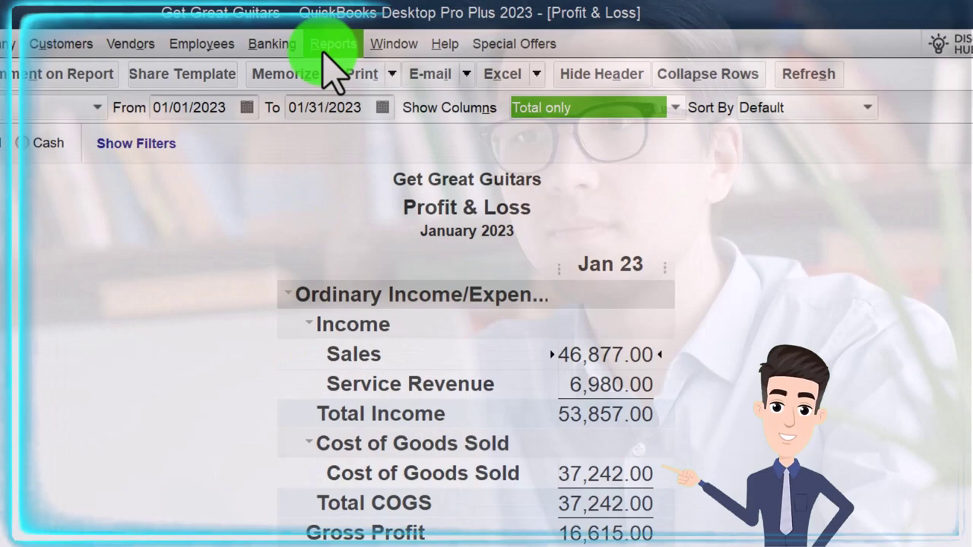
Open the Balance Sheet Standard report and customize its date range to run from 01/01/2023 to 01/31/2023.
click(325, 47)
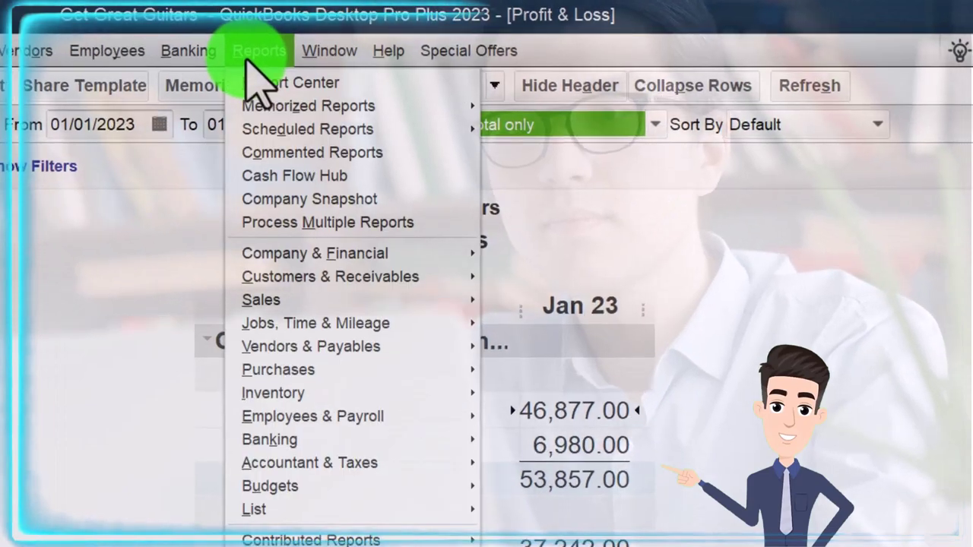
mouse_move(455, 253)
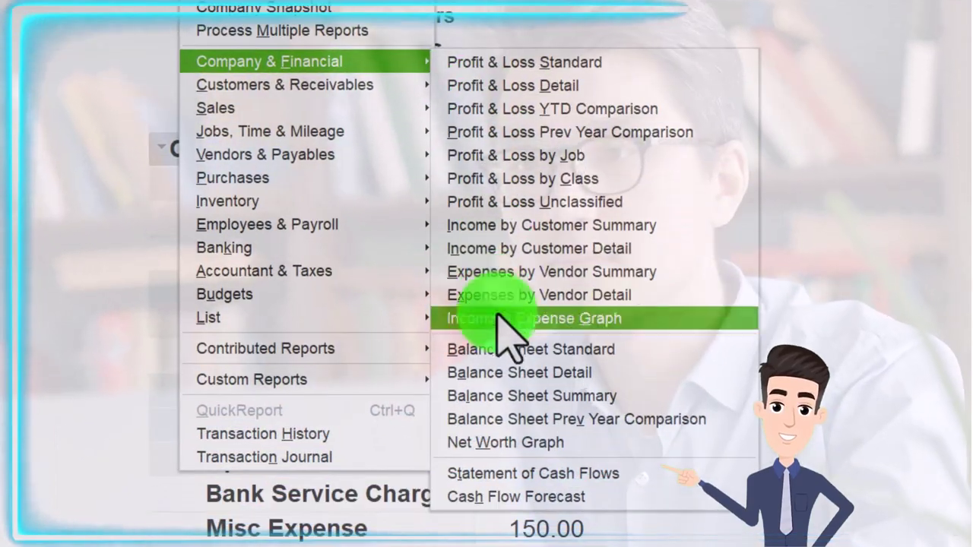
click(630, 349)
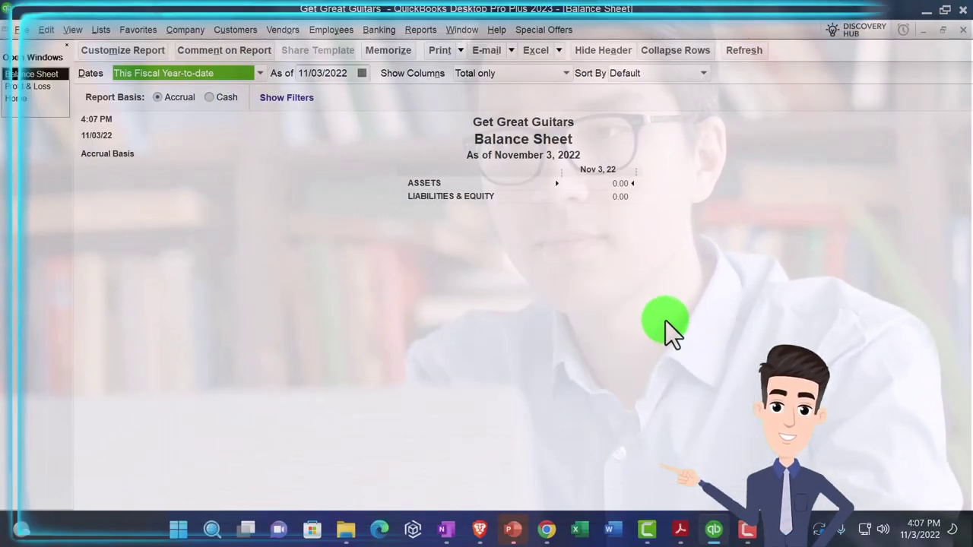
click(129, 53)
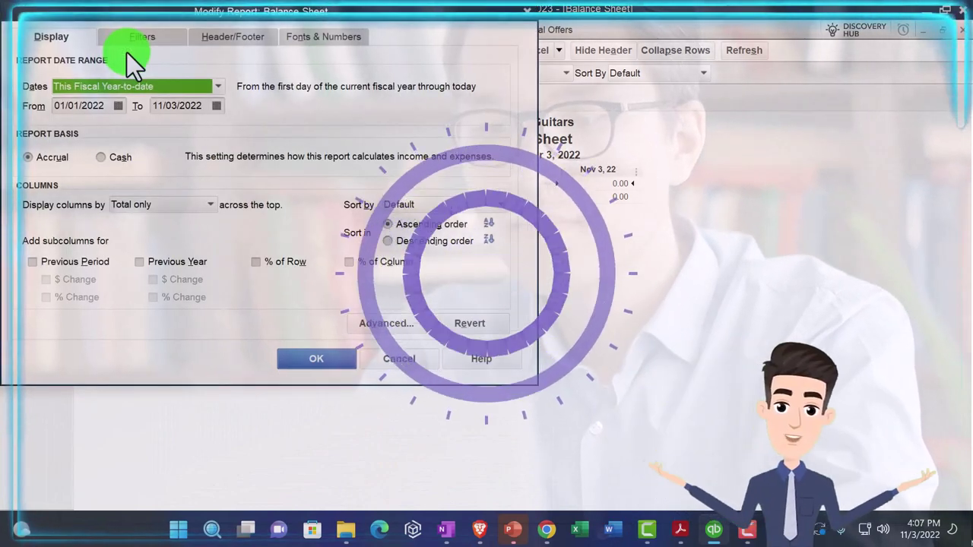
key(Tab)
text(01/01/2)
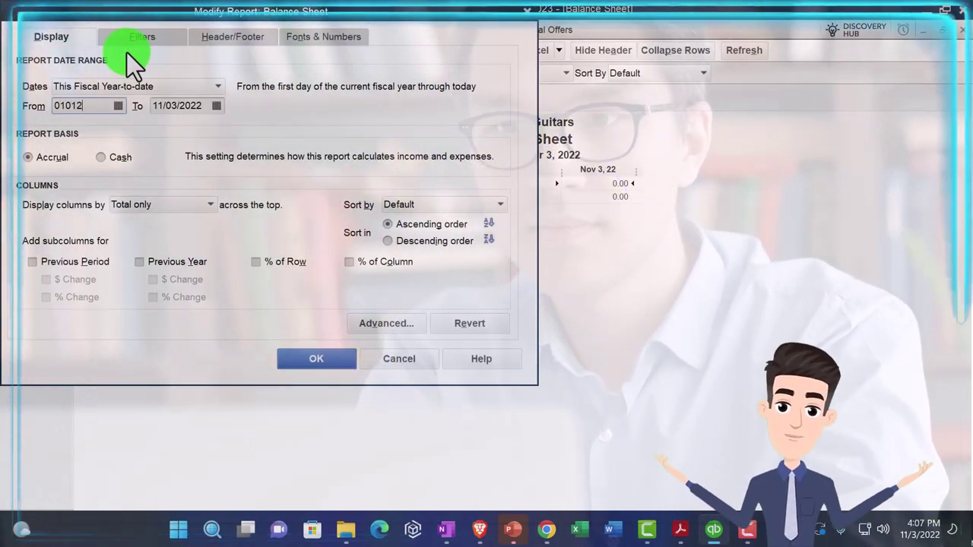
text(023)
key(Tab)
text(01312023)
key(Tab)
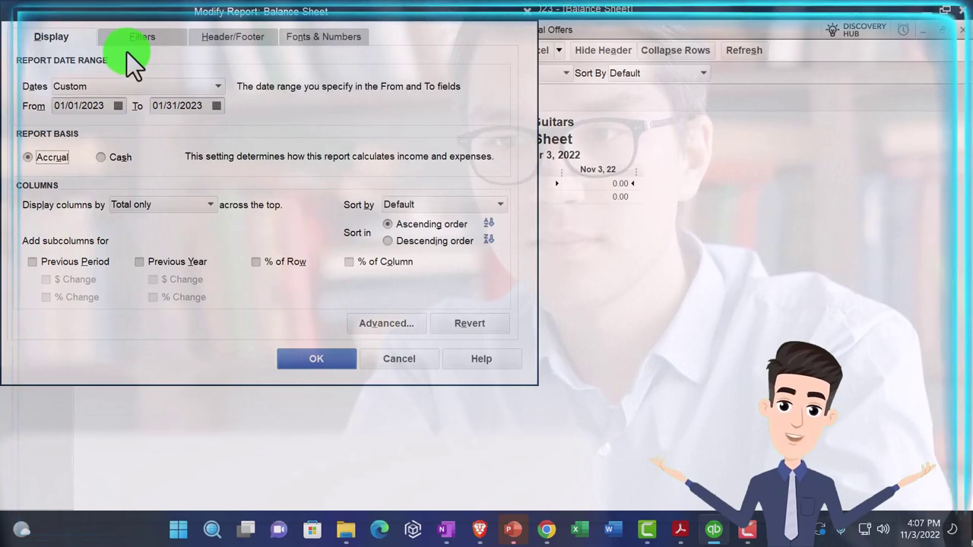
Set the Balance Sheet's column label font size to 14, apply it to all related fonts and accept the report changes.
click(325, 42)
click(257, 228)
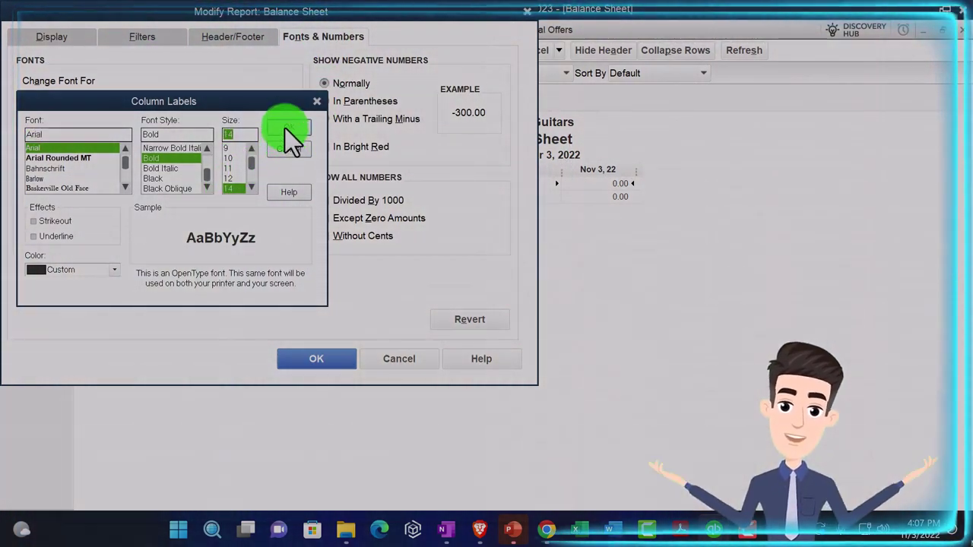
click(285, 129)
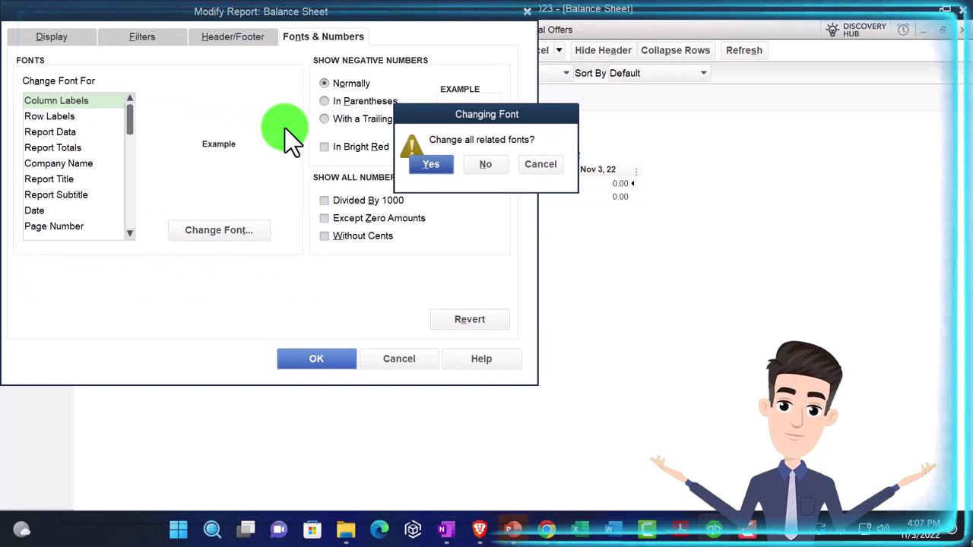
click(418, 161)
click(328, 356)
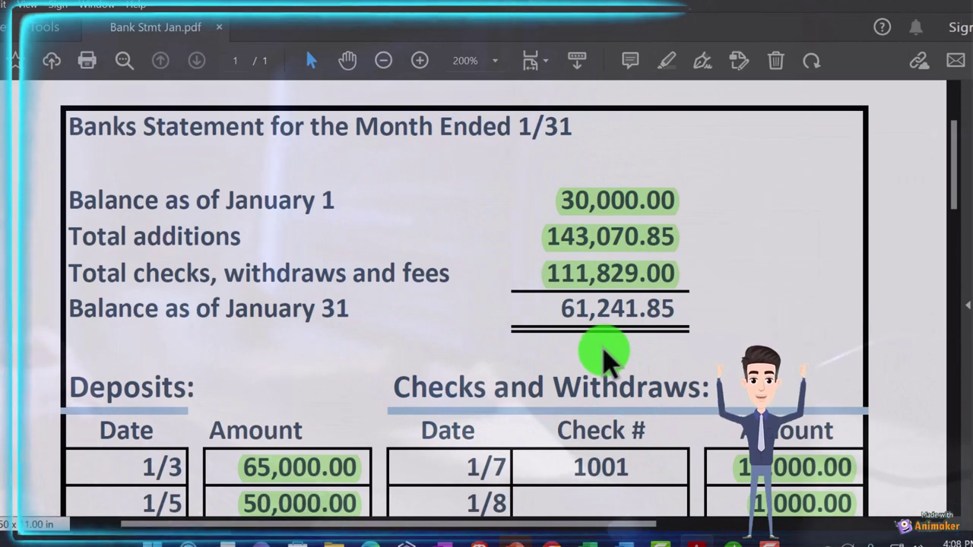
Review the January bank statement summary, return to QuickBooks Desktop and open the checking account's reconciliation for the 01/31/2023 statement.
scroll(604, 359, down, 1)
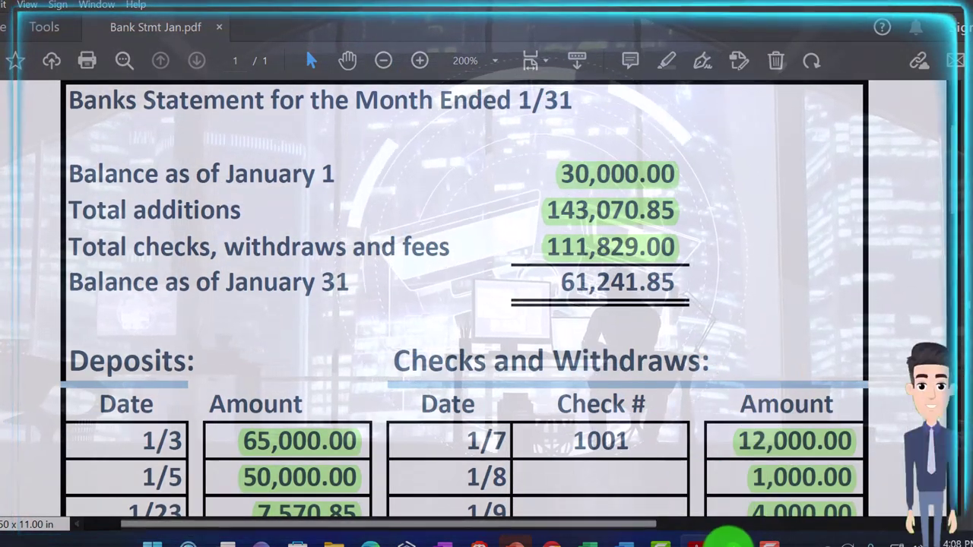
click(728, 536)
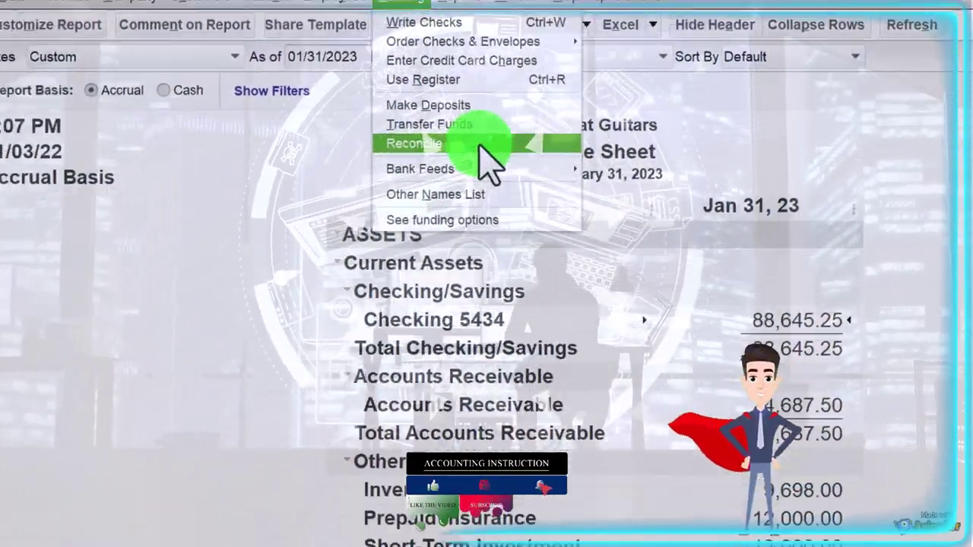
click(338, 207)
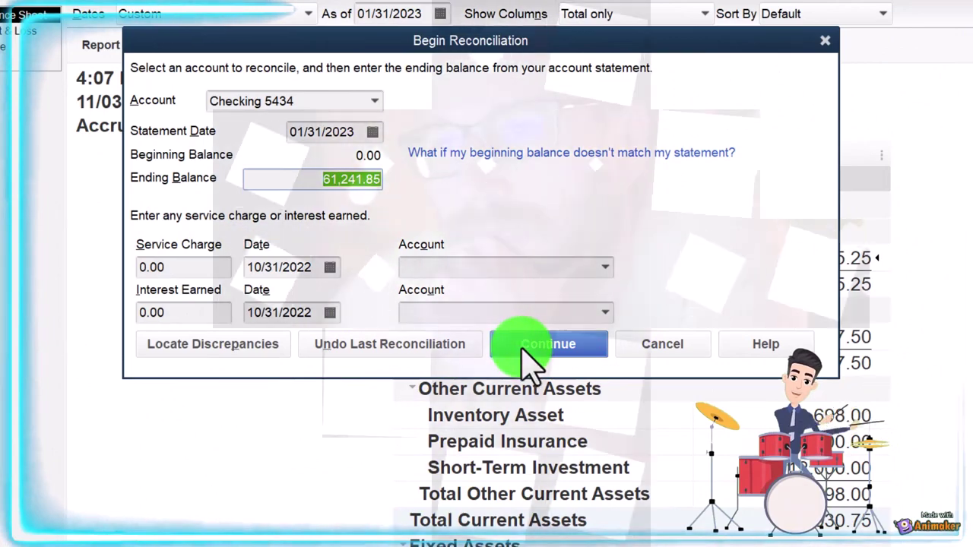
click(546, 344)
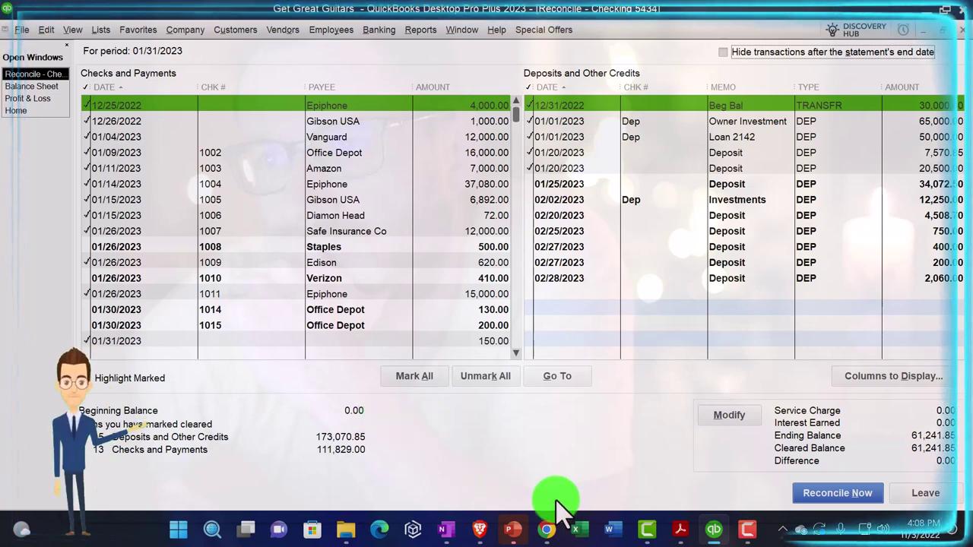
Check the reconciliation against the totals in Bank Stmt Jan.pdf and hide transactions after the statement's end date.
click(680, 531)
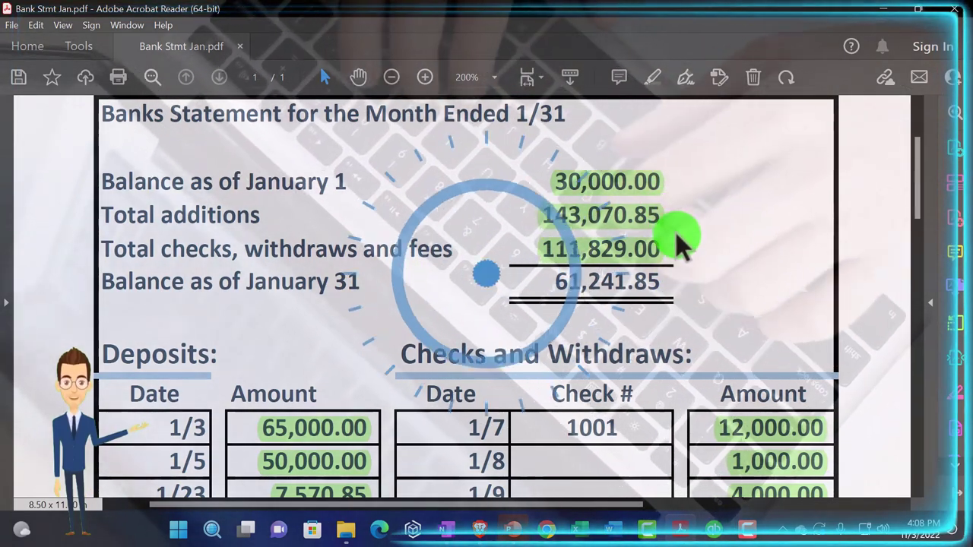
click(713, 529)
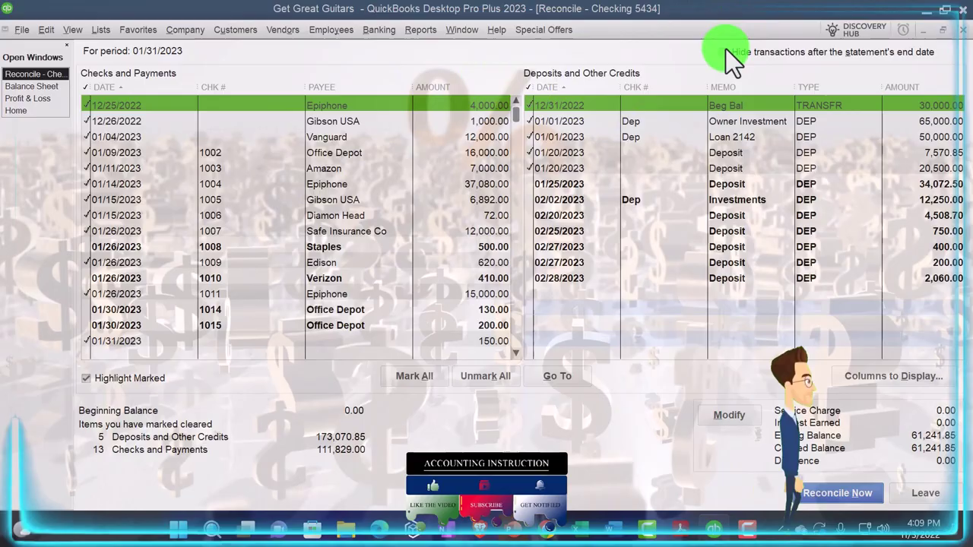
click(724, 51)
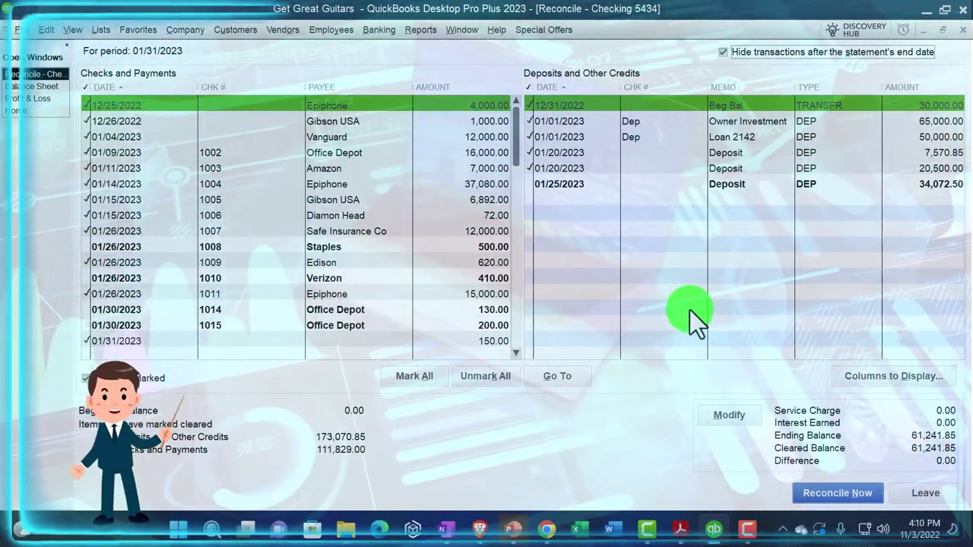
Return to the Balance Sheet and look through the available banking reports for the Previous Reconciliation report.
click(44, 87)
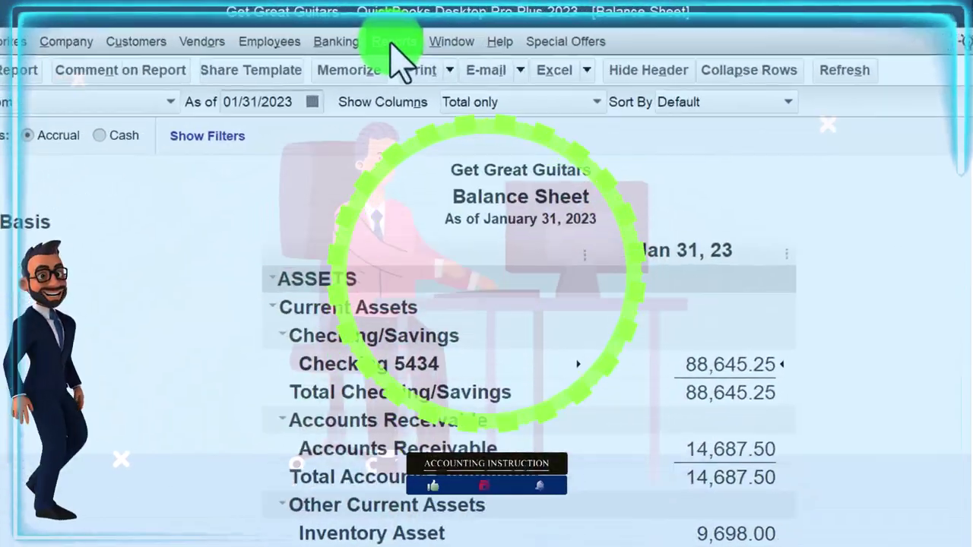
click(420, 30)
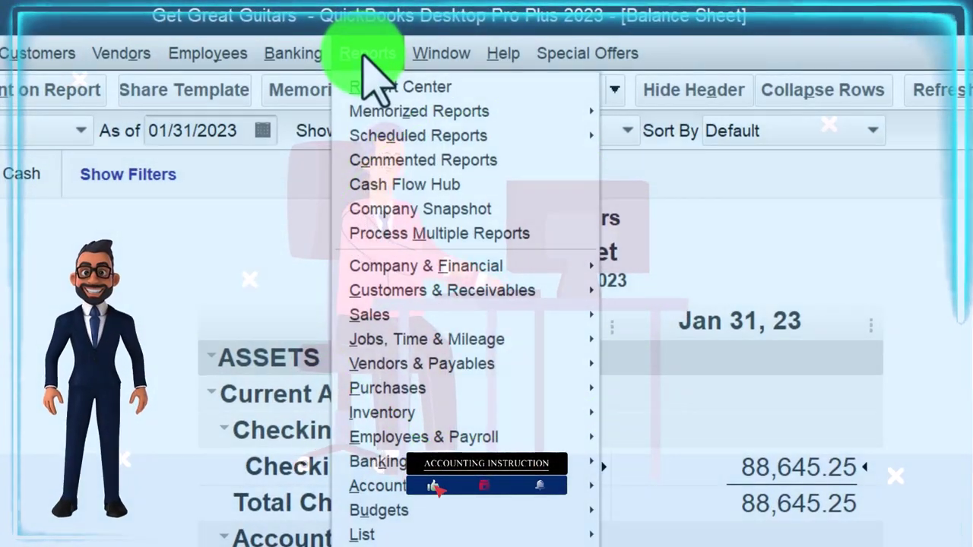
mouse_move(479, 462)
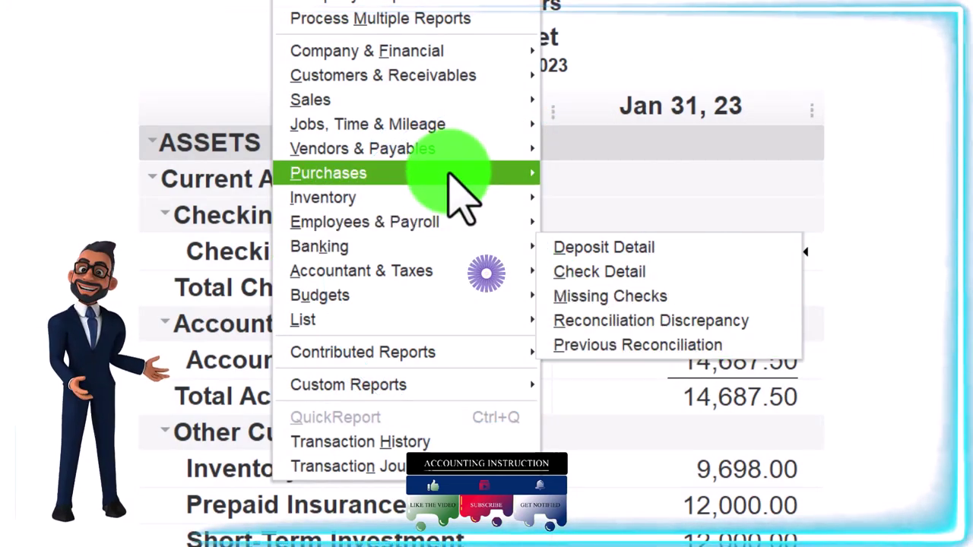
mouse_move(441, 157)
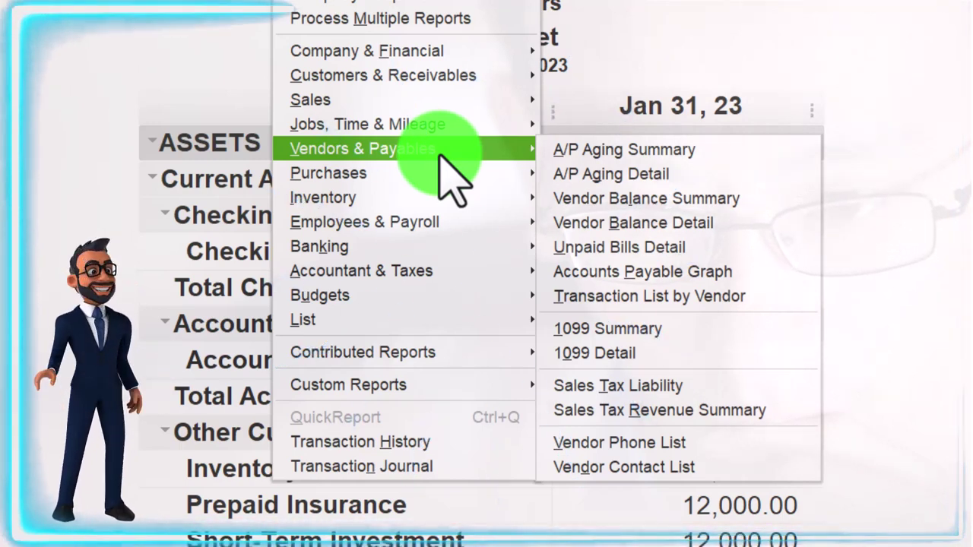
mouse_move(437, 271)
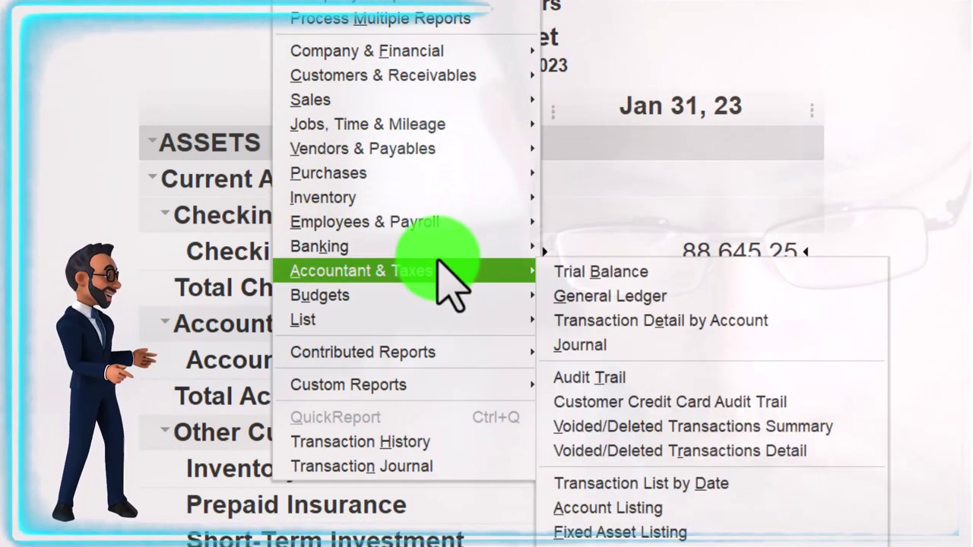
mouse_move(447, 251)
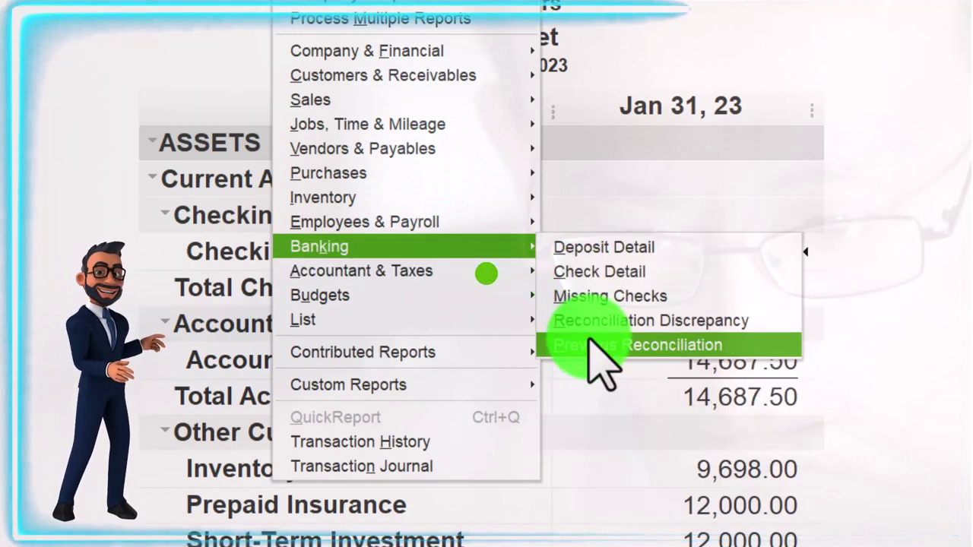
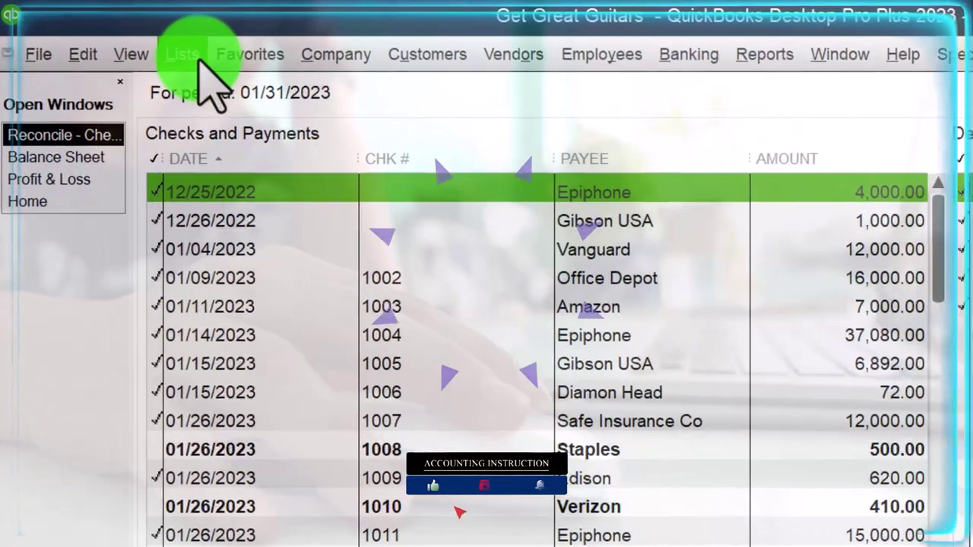
Open the Checking 5434 register from the Chart of Accounts and review the cleared marks on the January 2023 transactions.
click(110, 30)
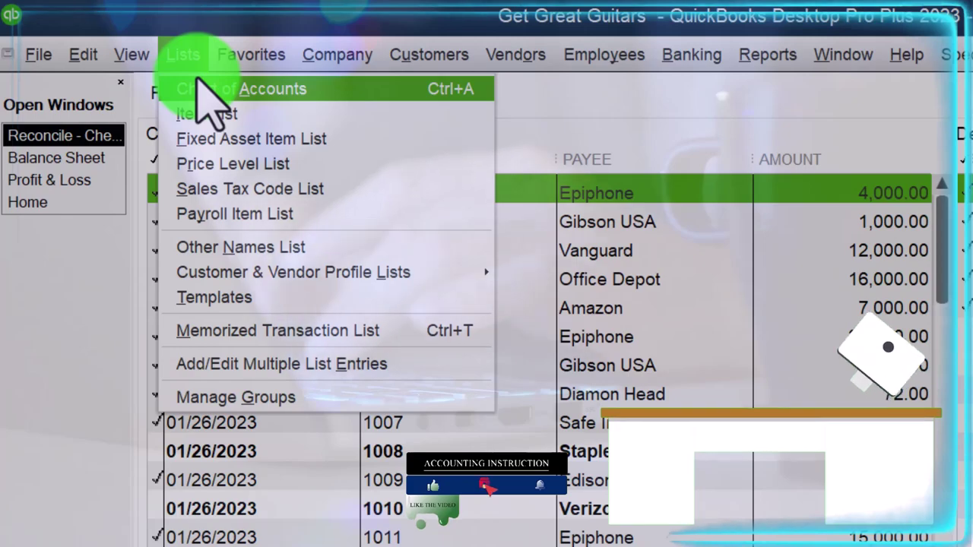
click(209, 91)
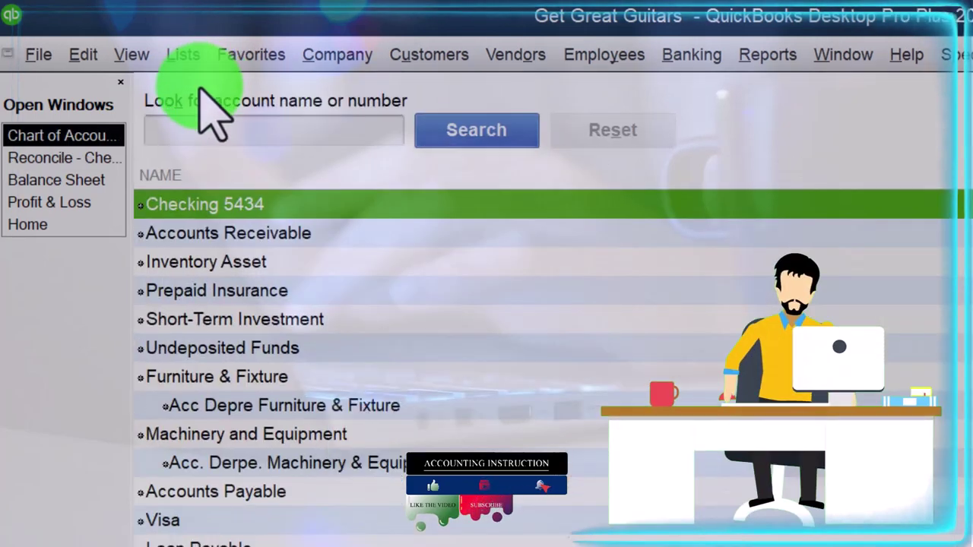
double_click(226, 202)
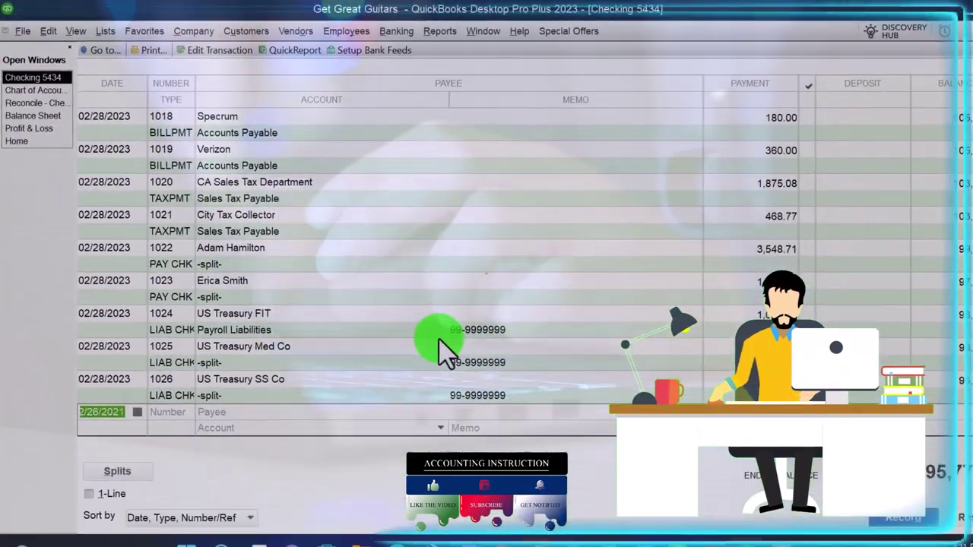
scroll(427, 352, up, 15)
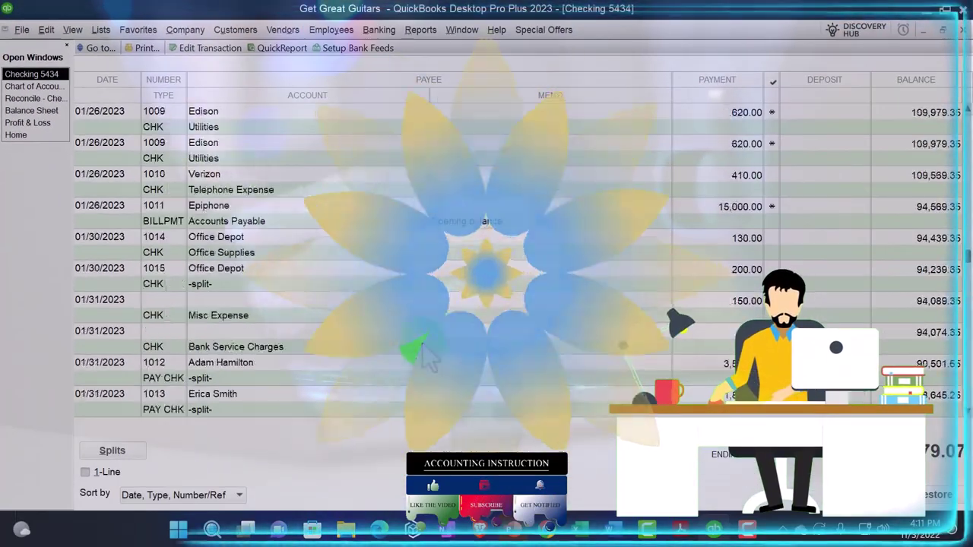
scroll(770, 188, up, 3)
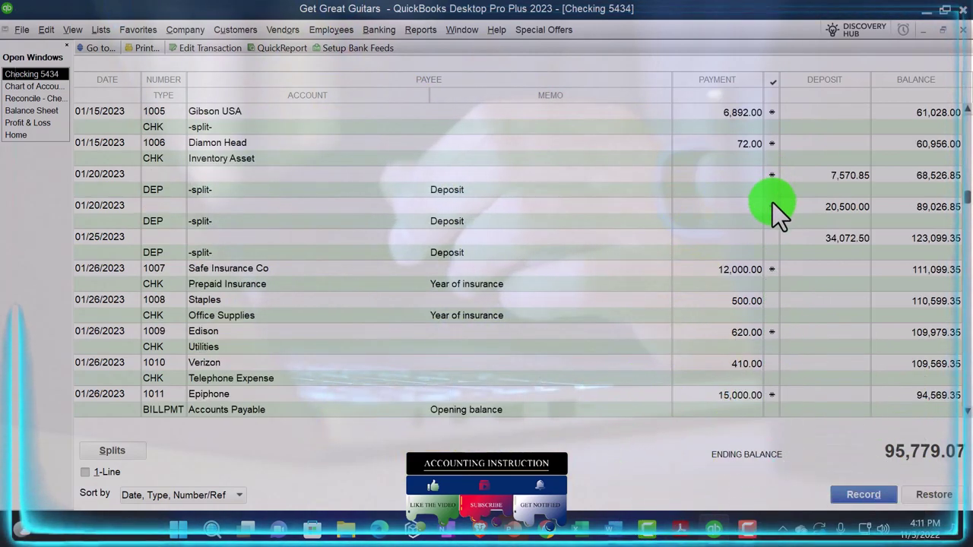
scroll(770, 208, up, 3)
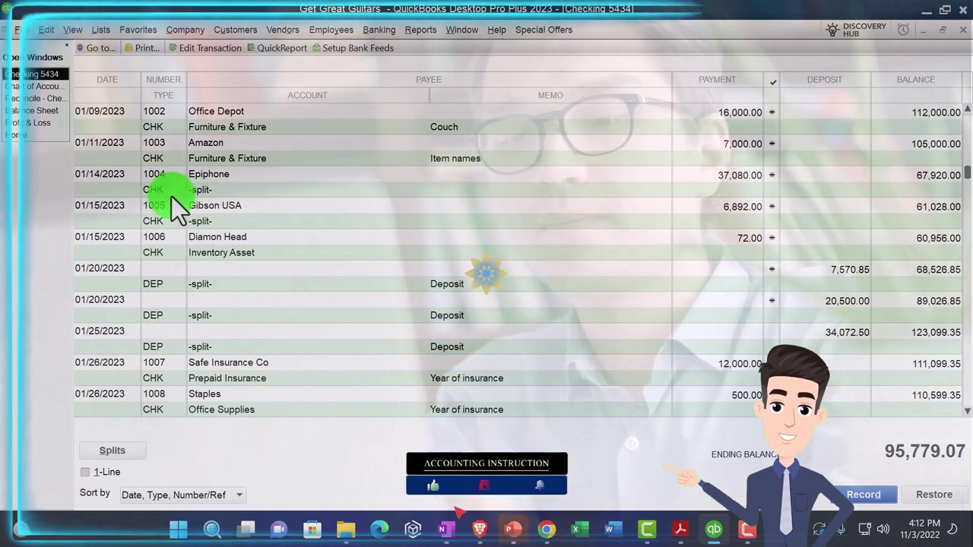
Return to the Checking 5434 reconciliation, complete it, and display both the summary and detail reconciliation reports.
click(37, 86)
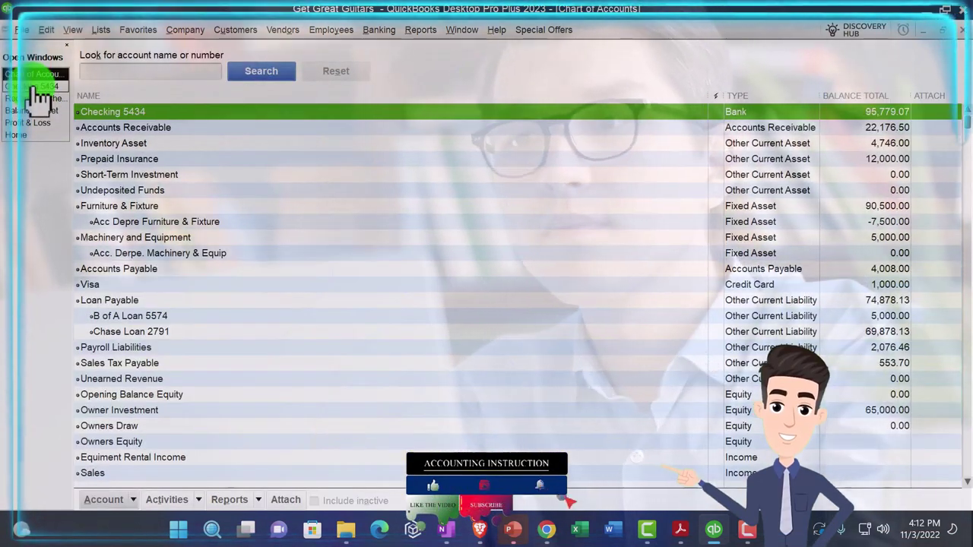
click(37, 86)
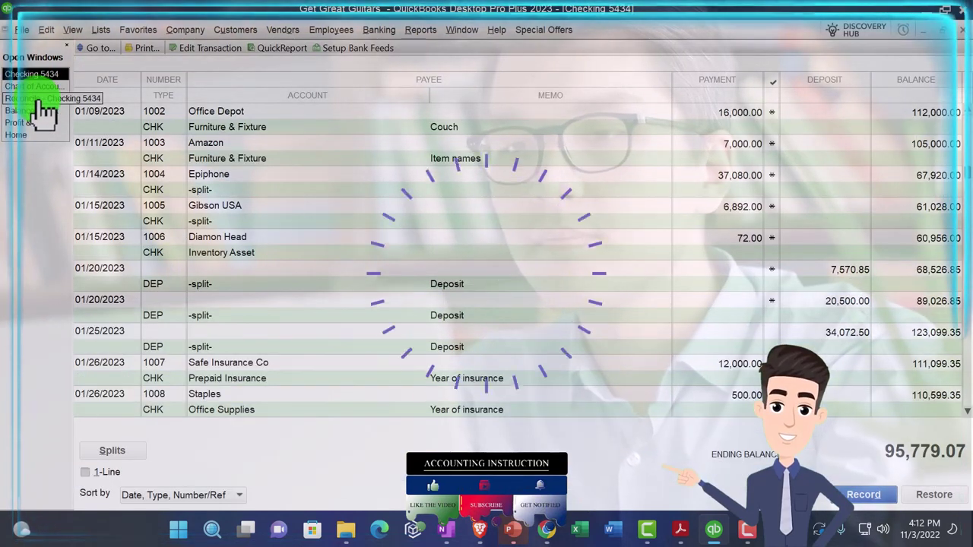
click(44, 98)
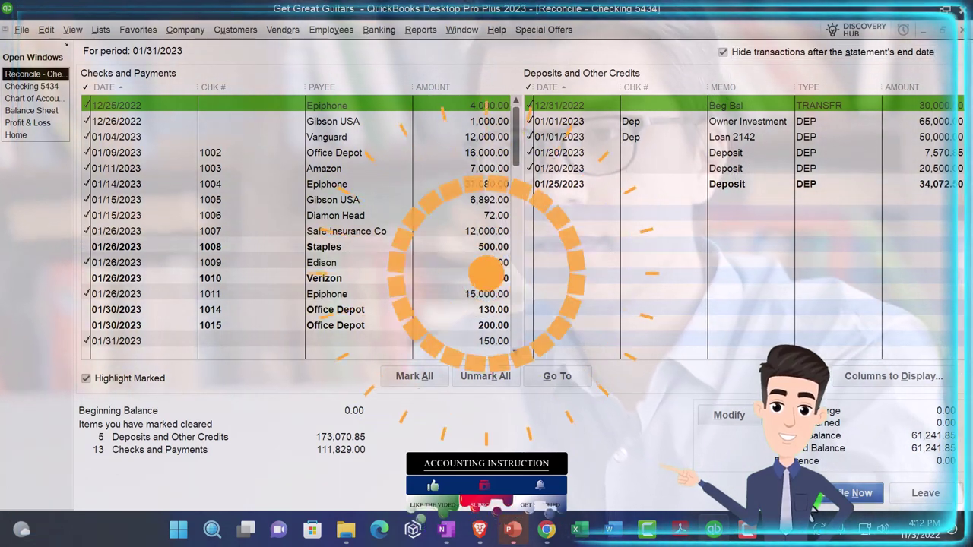
click(801, 492)
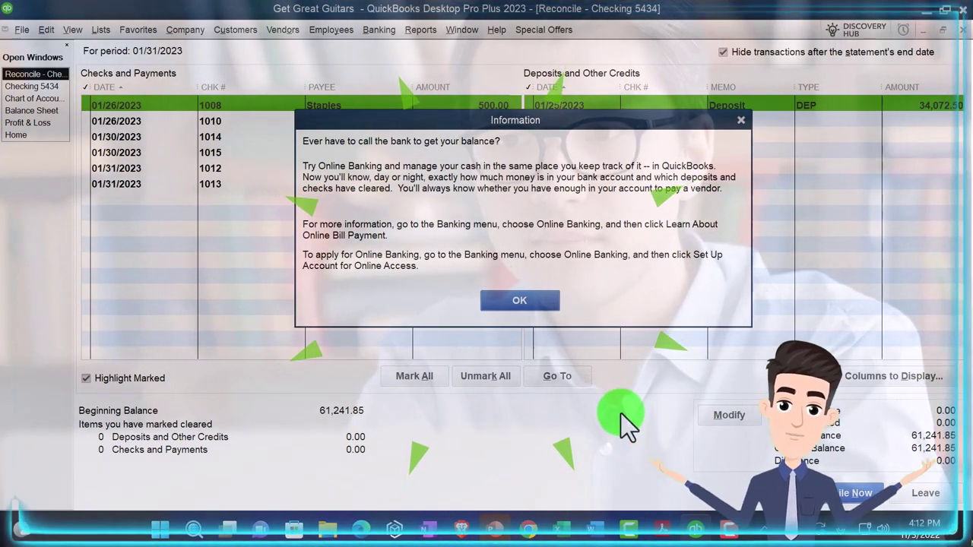
click(503, 302)
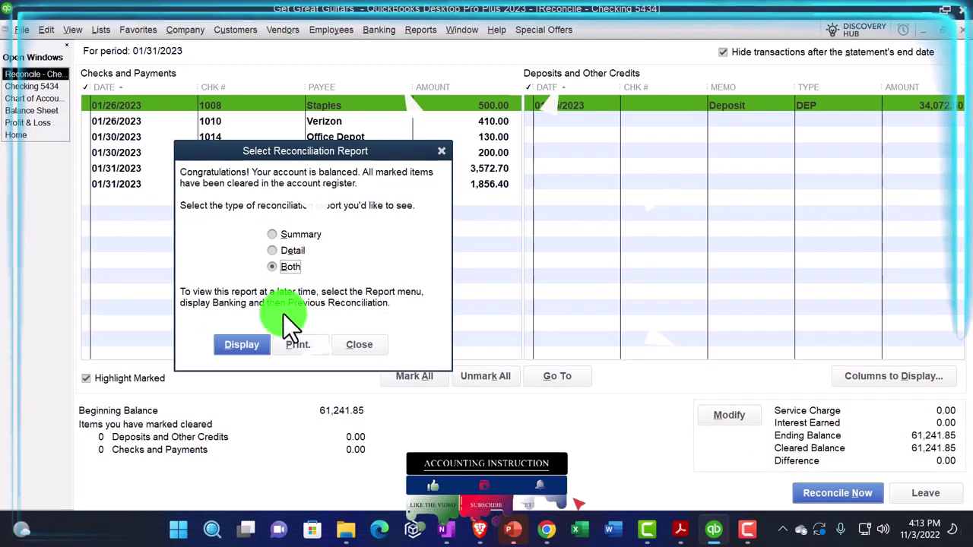
click(257, 346)
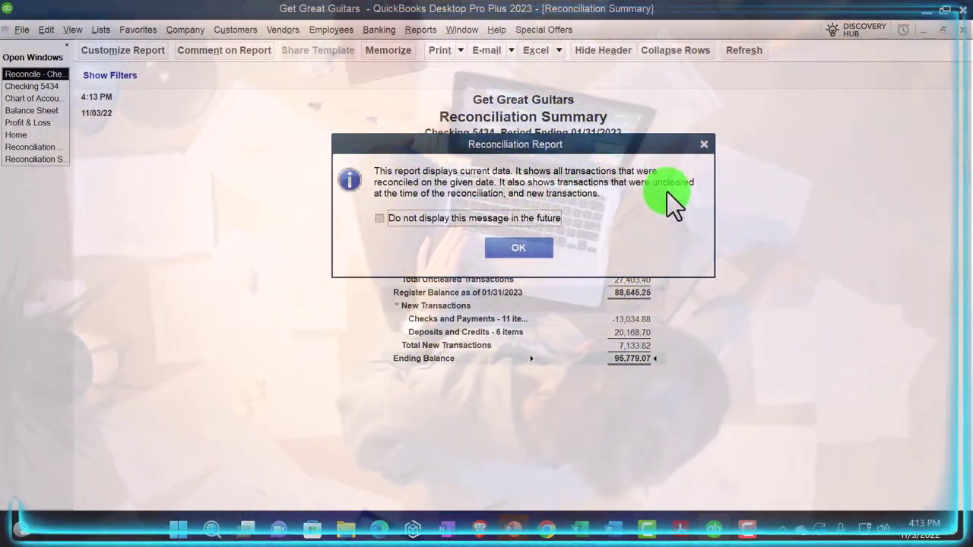
click(540, 247)
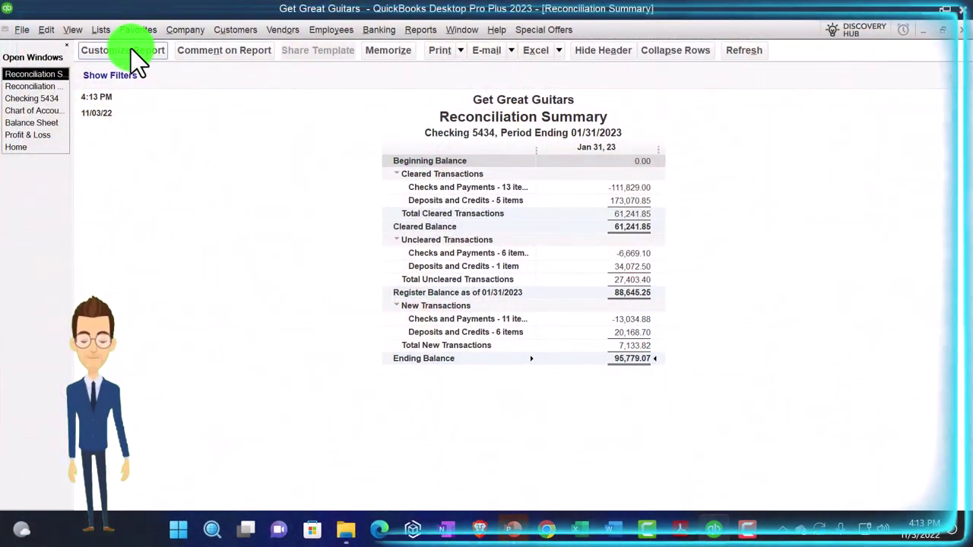
Enlarge the Reconciliation Summary's column label font, apply it to all related fonts and accept the report changes.
click(131, 49)
click(313, 39)
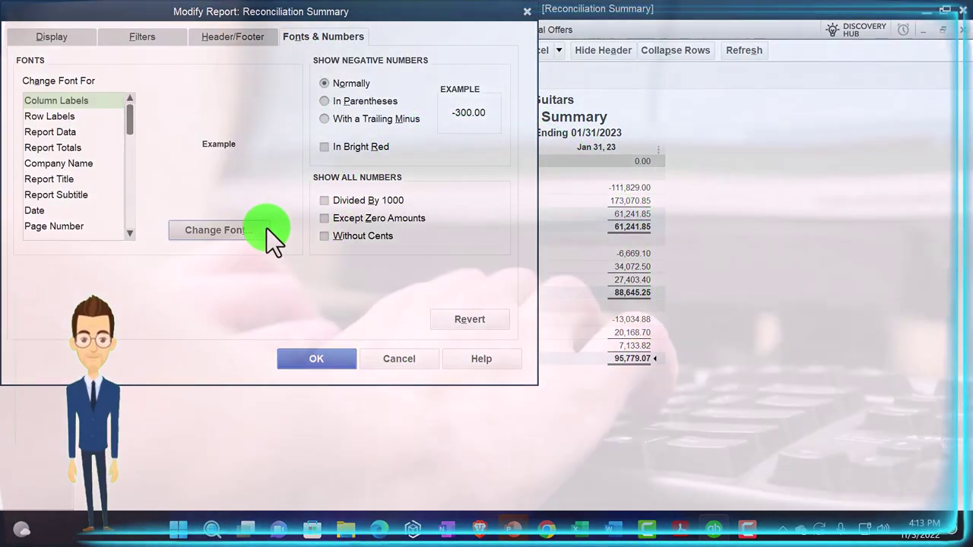
click(266, 229)
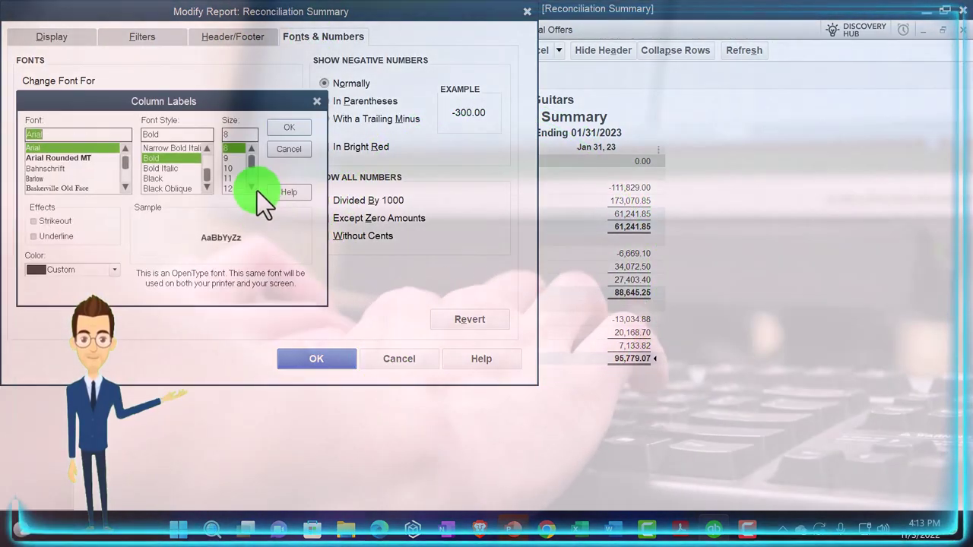
scroll(254, 187, down, 1)
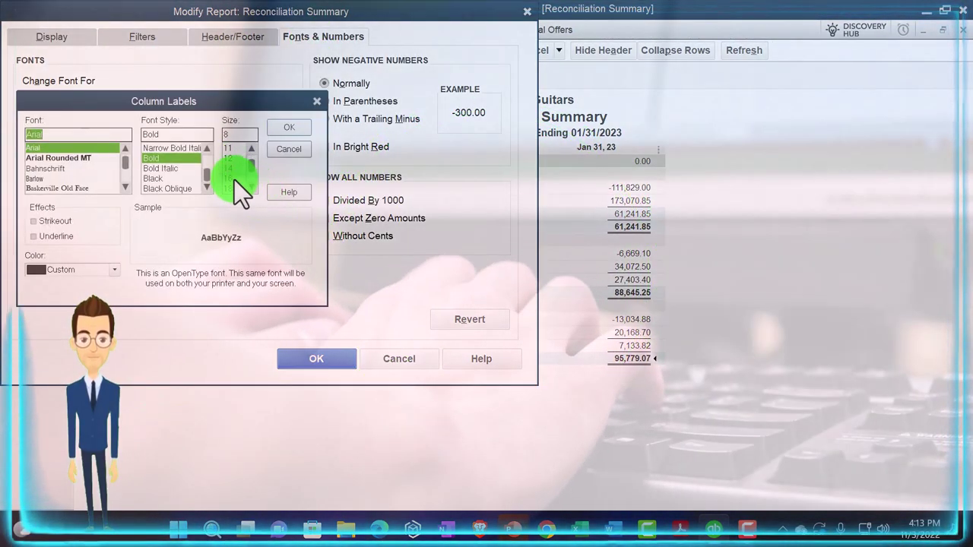
click(277, 128)
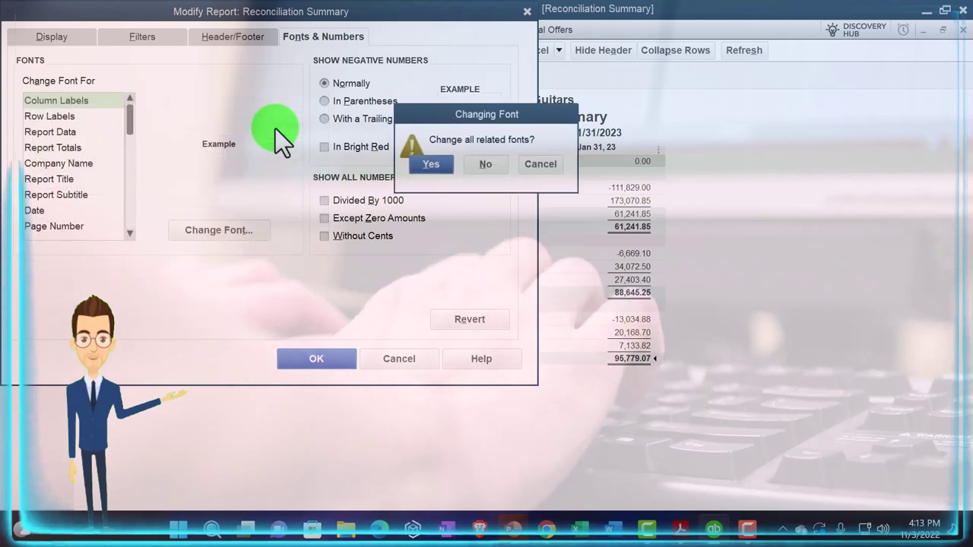
click(417, 163)
click(334, 357)
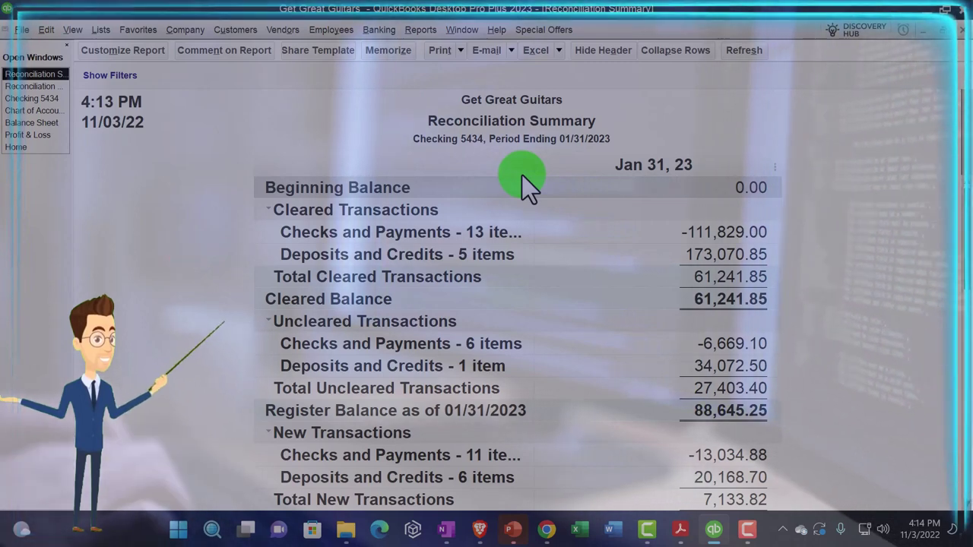
Collapse the Cleared Transactions, Uncleared Transactions and New Transactions sections of the Reconciliation Summary.
click(269, 209)
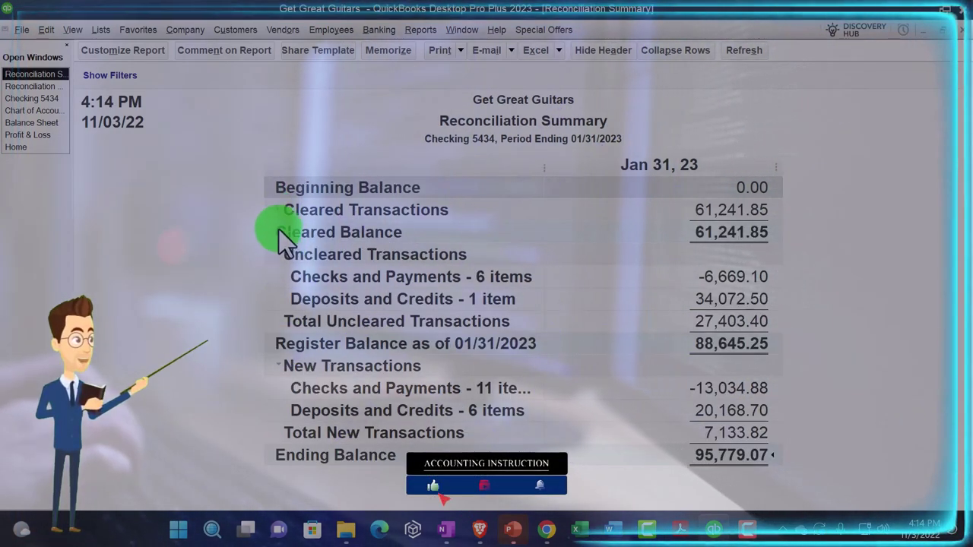
click(278, 254)
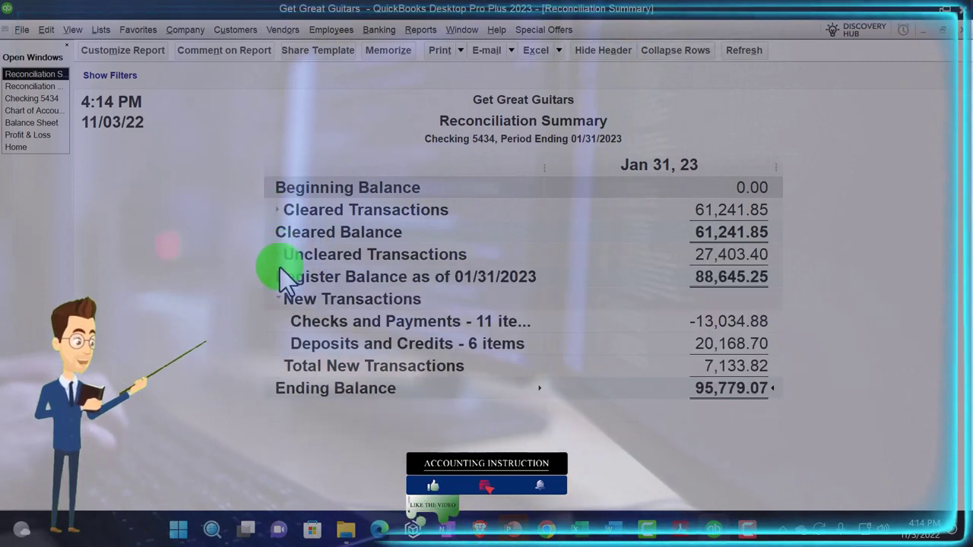
click(279, 297)
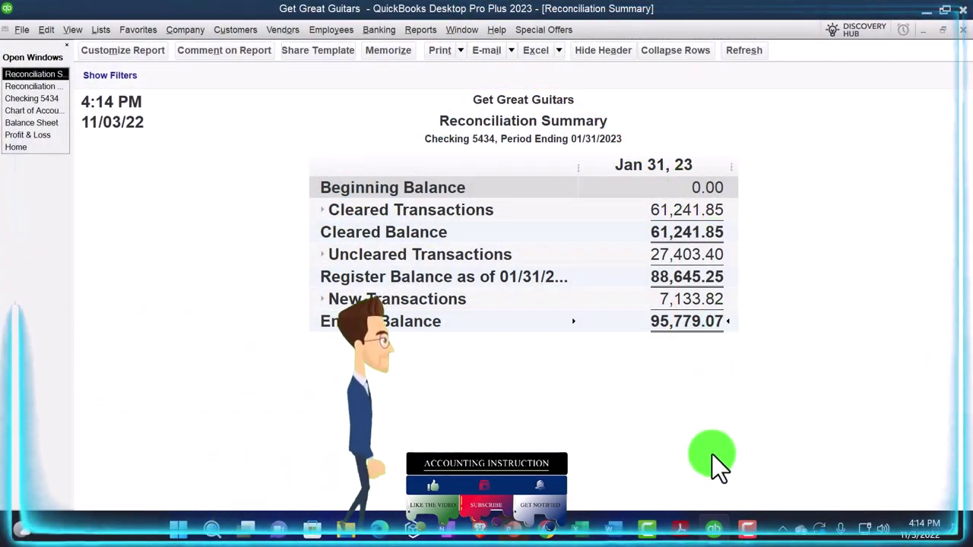
Compare the Reconciliation Summary with Bank Stmt Jan.pdf in Acrobat Reader, expanding Cleared Transactions to check its payments and deposits against the statement totals.
click(683, 530)
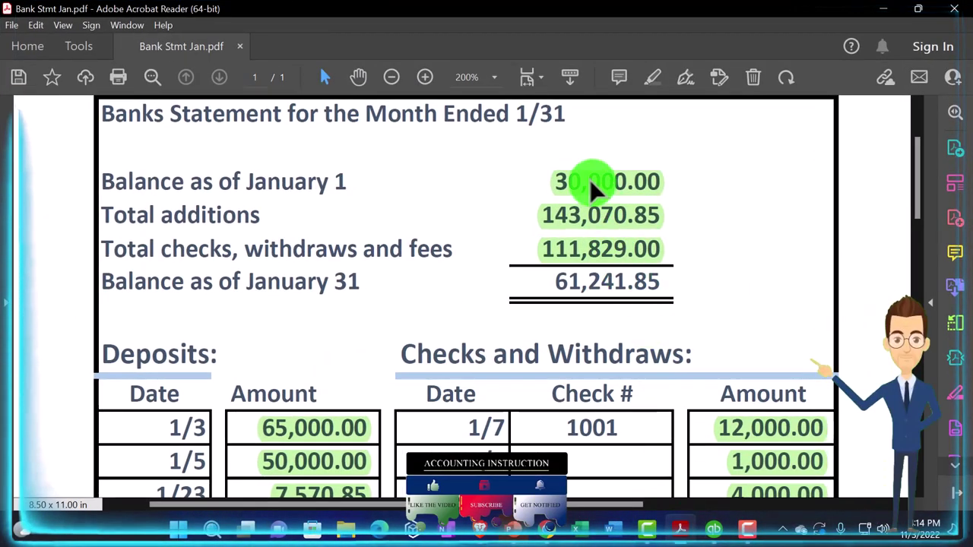
click(883, 9)
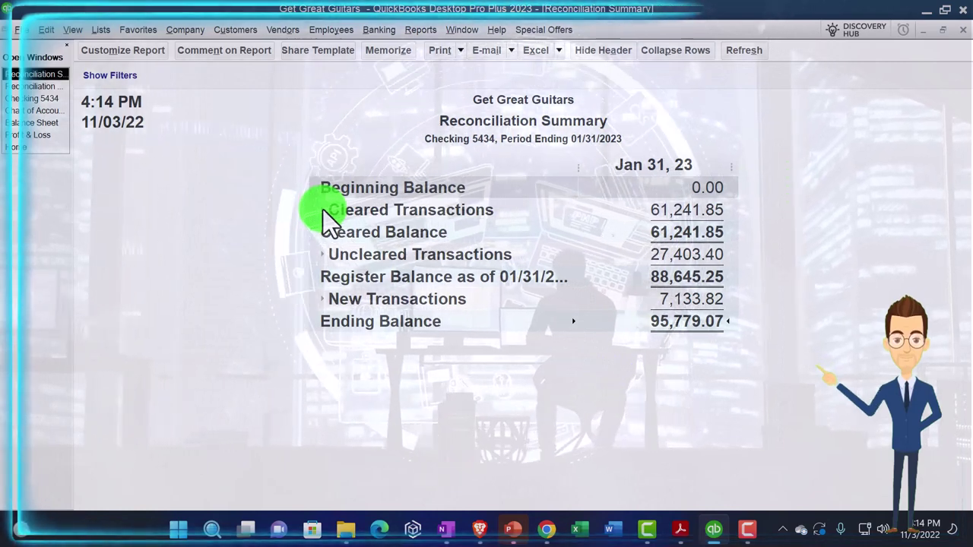
click(322, 211)
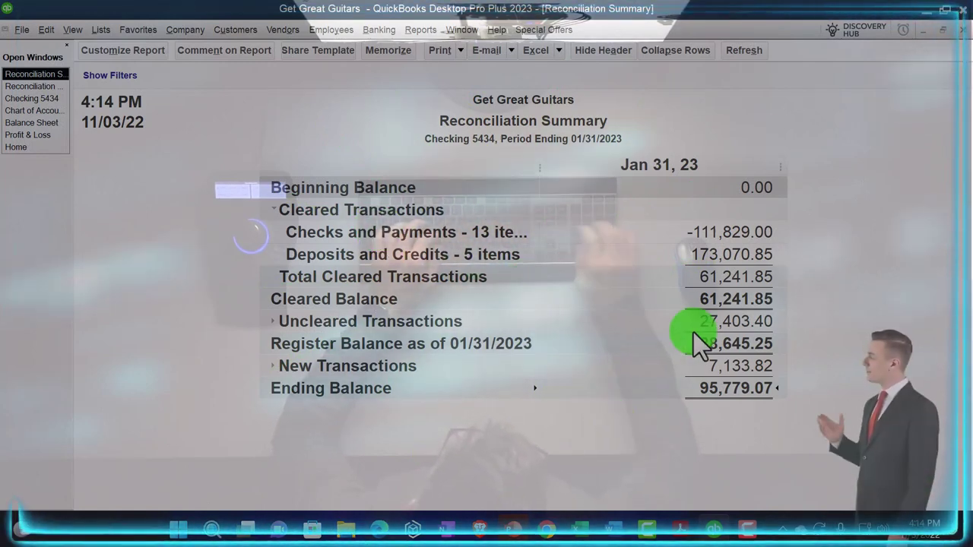
click(679, 530)
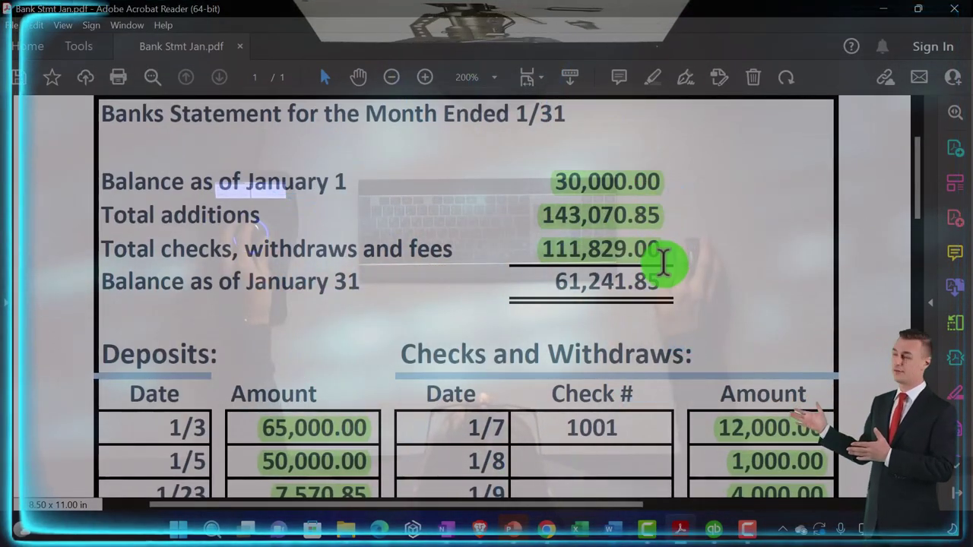
click(882, 10)
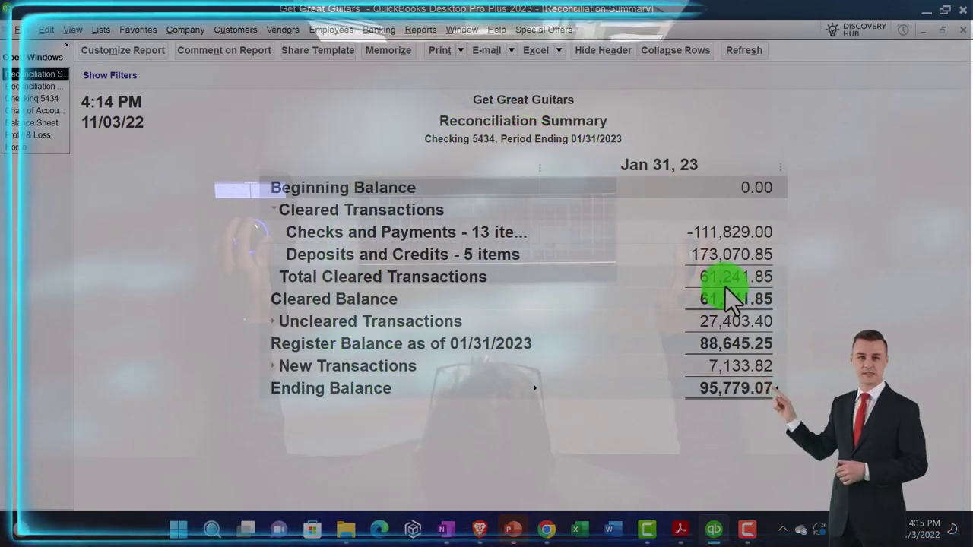
click(680, 528)
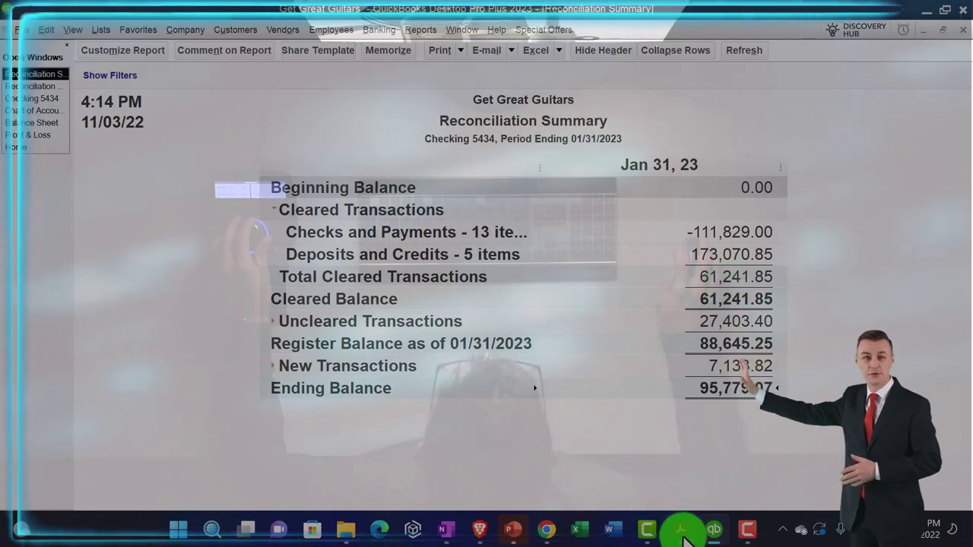
click(917, 9)
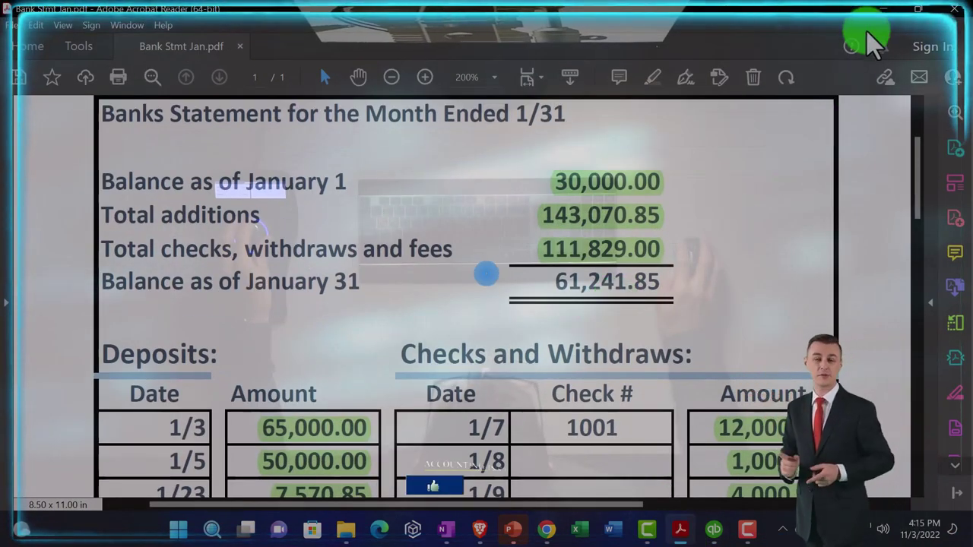
Return to QuickBooks, collapse Cleared Transactions, and compare the Reconciliation Summary's register balance with Checking 5434 on the Balance Sheet.
click(884, 12)
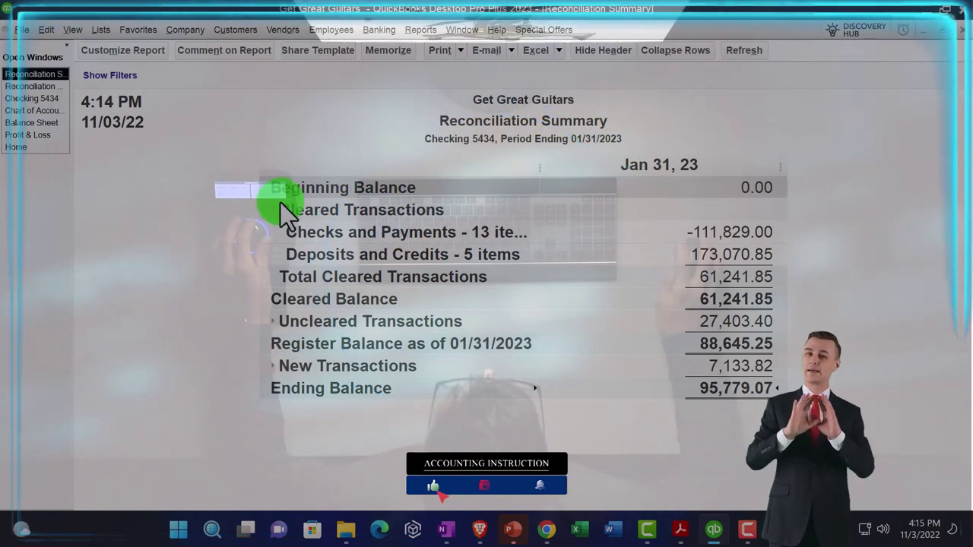
click(272, 209)
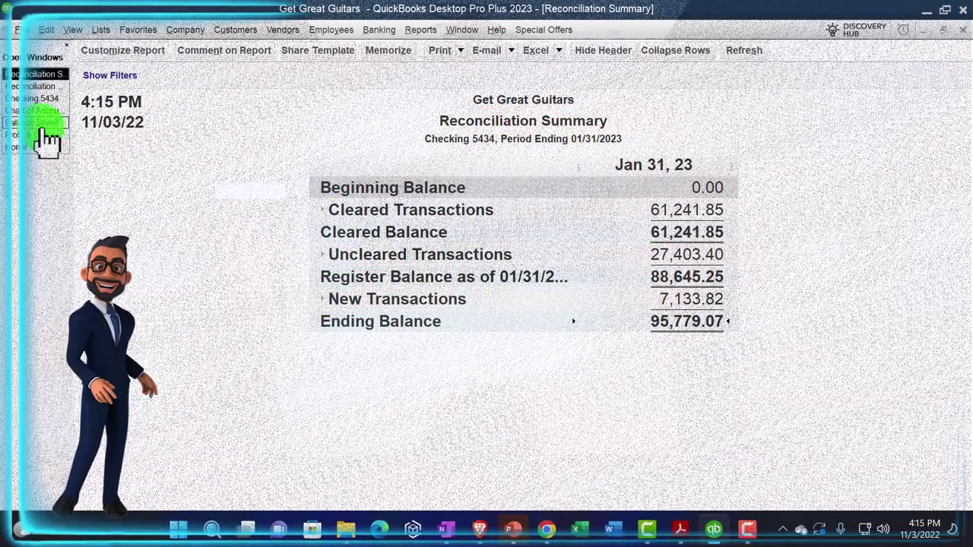
click(32, 122)
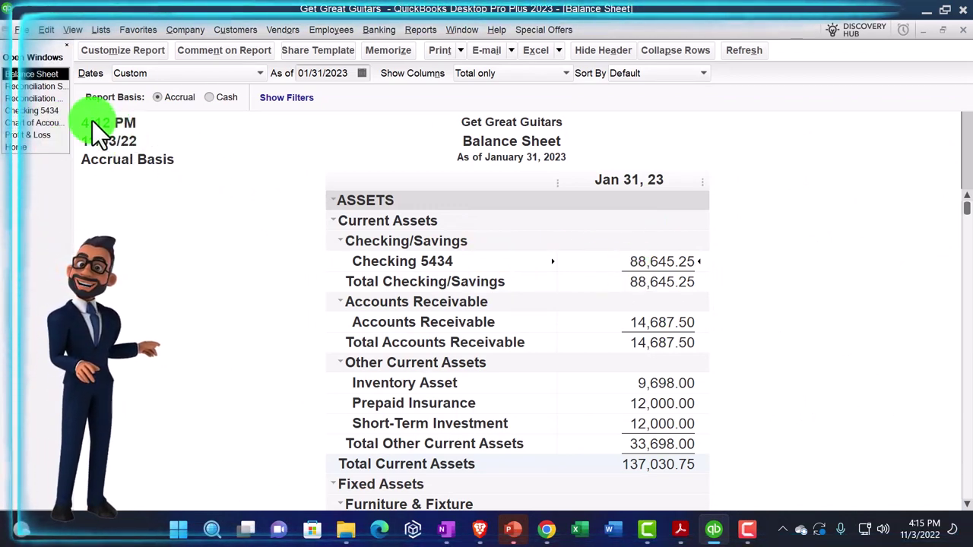
click(50, 88)
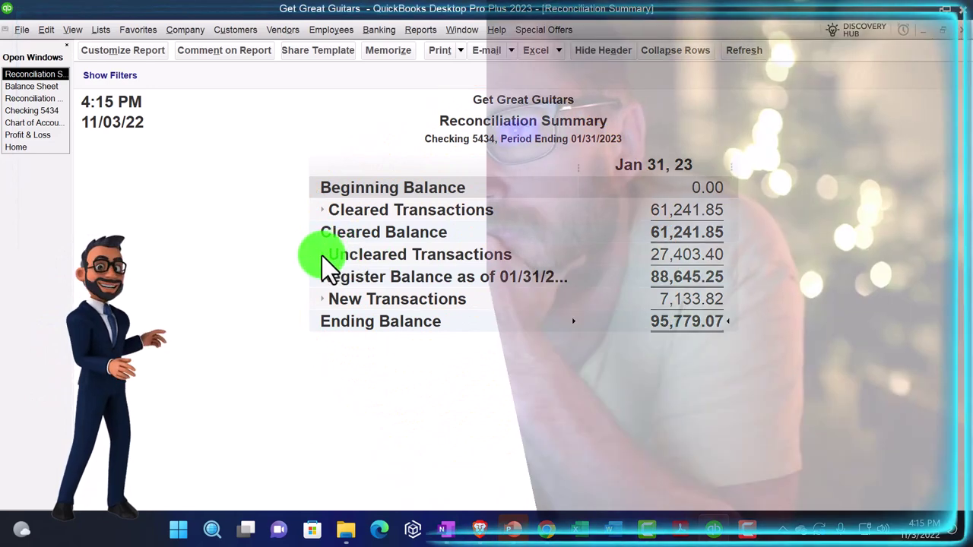
Expand Uncleared Transactions and New Transactions in the Reconciliation Summary, widening the row label column to fit the uncleared item descriptions.
click(324, 259)
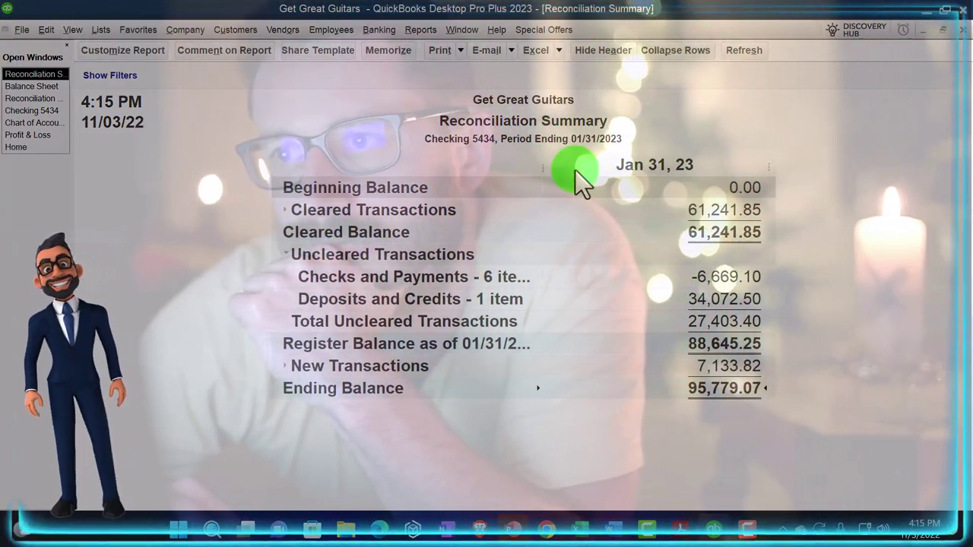
drag(575, 170, 601, 181)
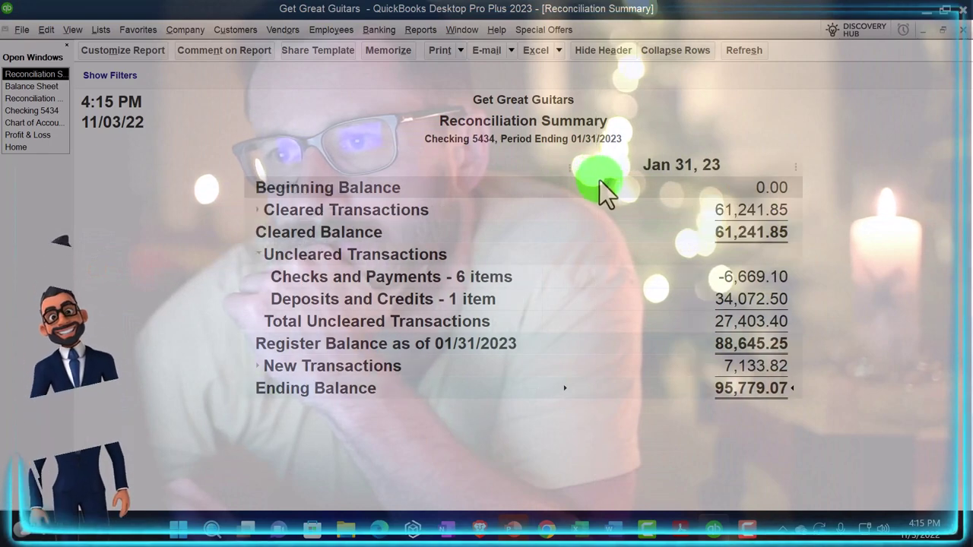
double_click(700, 279)
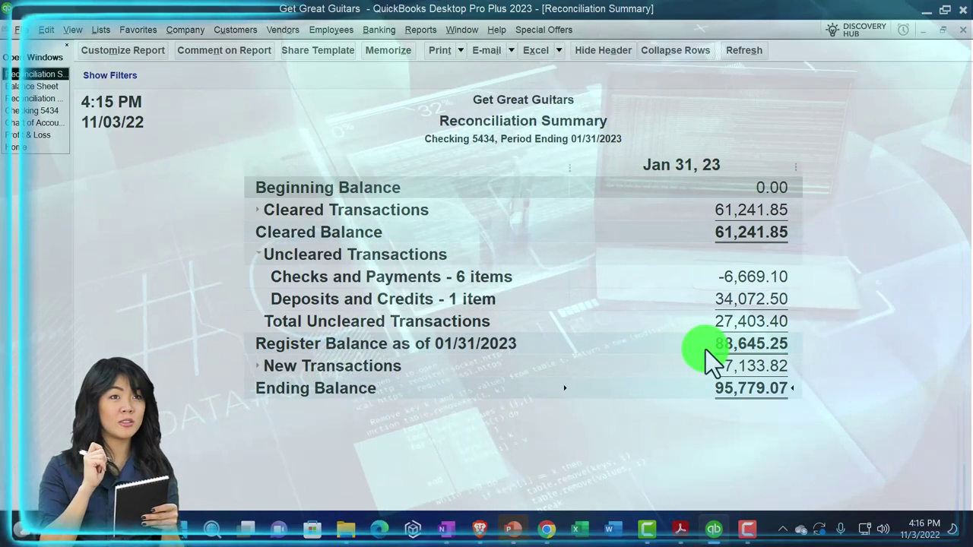
click(257, 365)
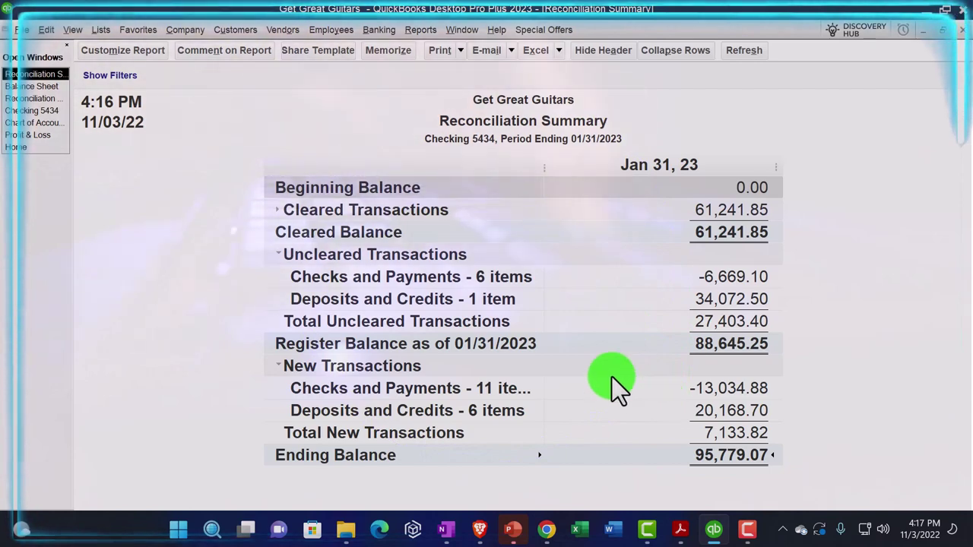
Set the Reconciliation Detail's column label font size to 16, apply it to all related fonts and accept the report changes.
click(46, 98)
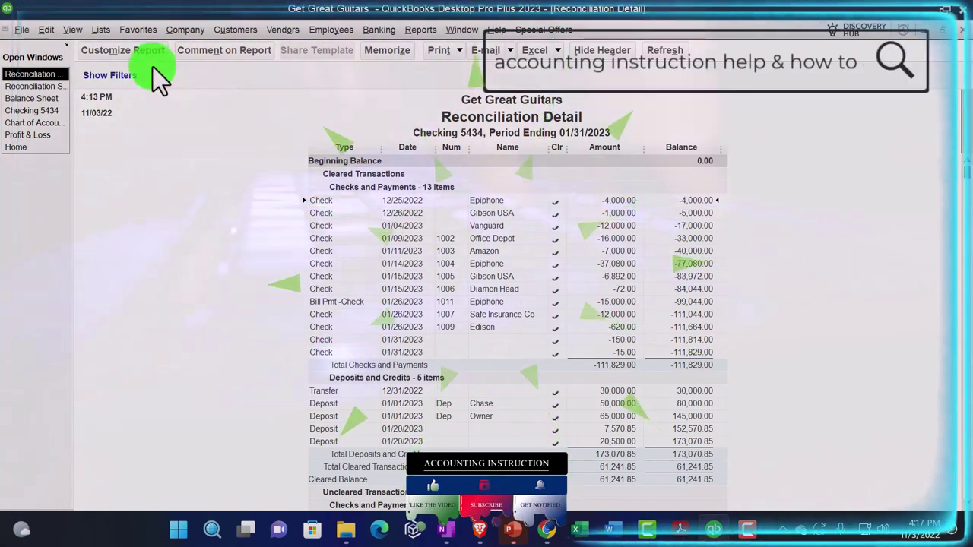
click(139, 52)
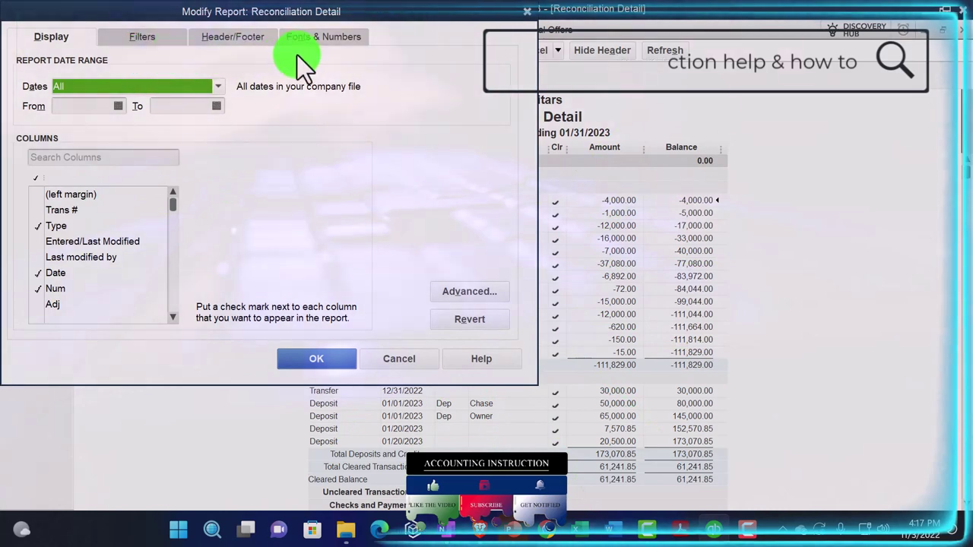
click(320, 37)
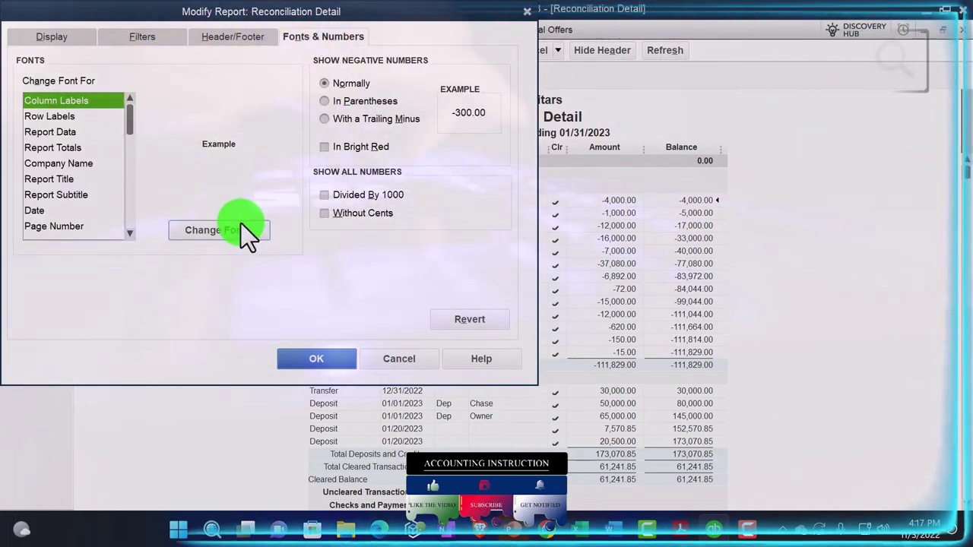
click(241, 226)
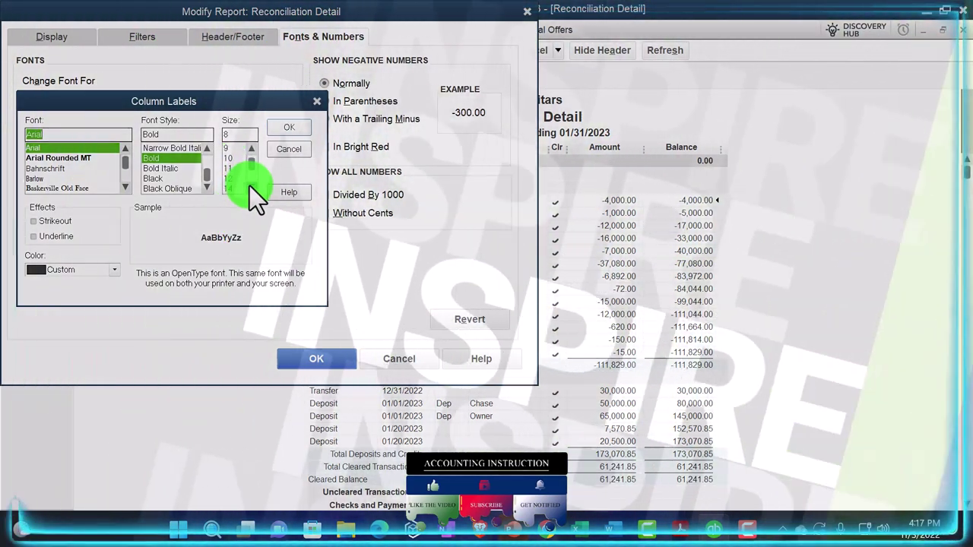
click(251, 187)
click(232, 188)
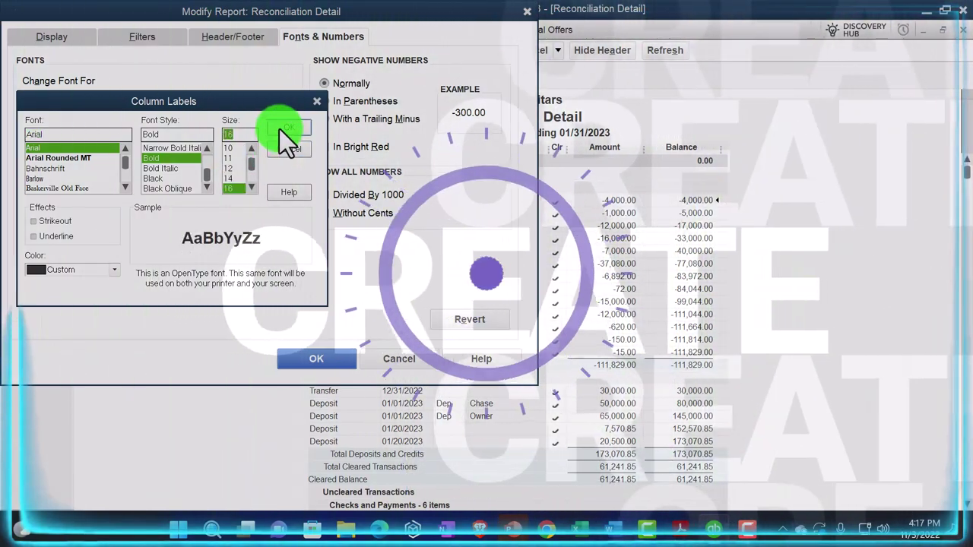
click(284, 128)
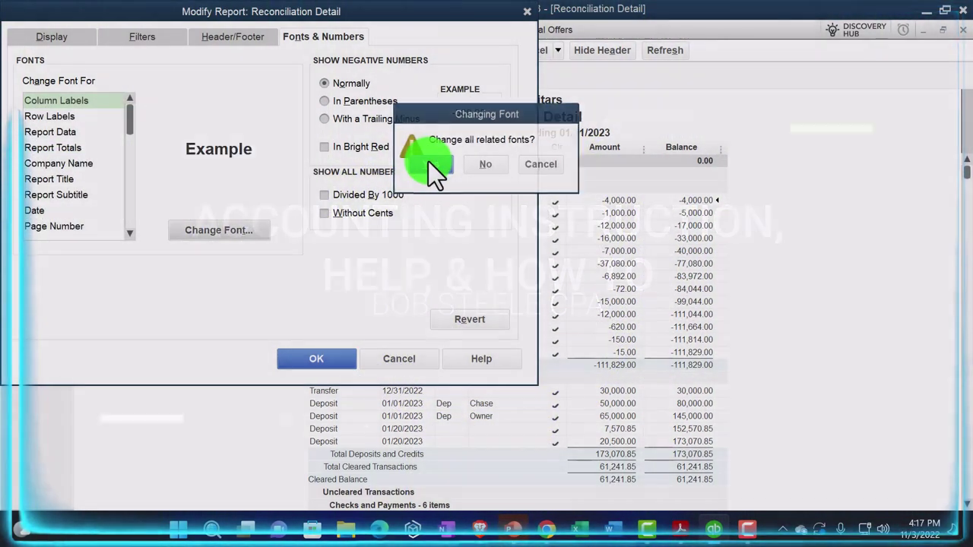
click(437, 164)
click(325, 358)
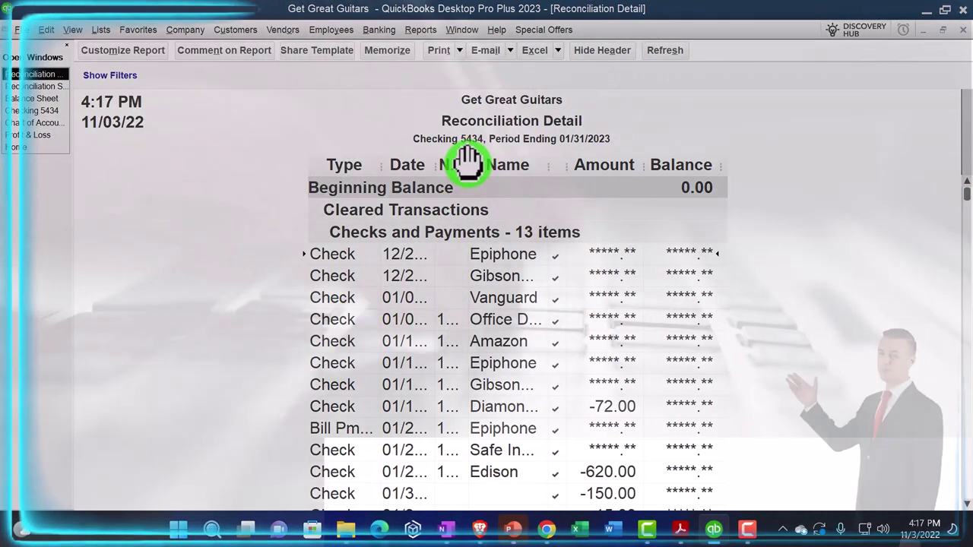
Widen the Num, Date, Name, Amount and Balance columns of the Reconciliation Detail so that the full amounts can be read.
drag(471, 158, 514, 163)
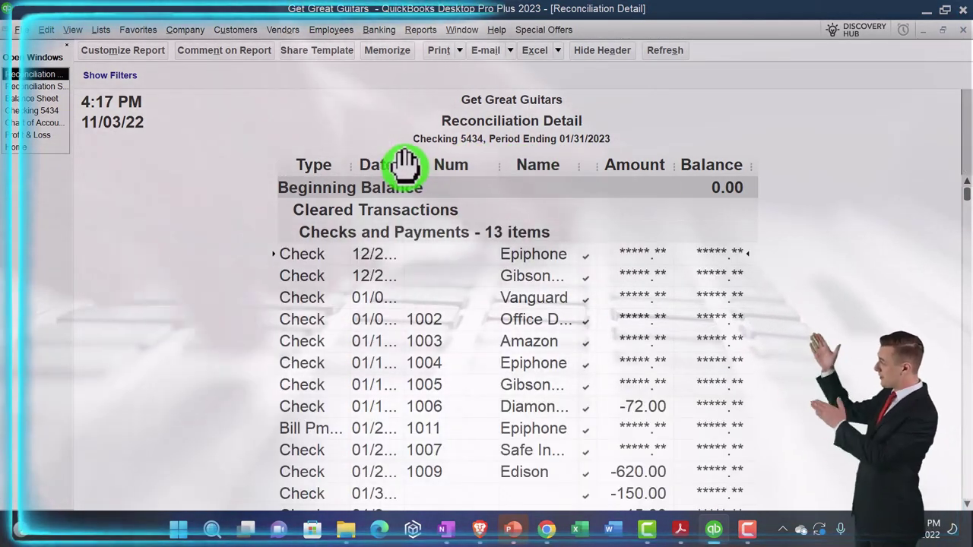
drag(410, 163, 441, 168)
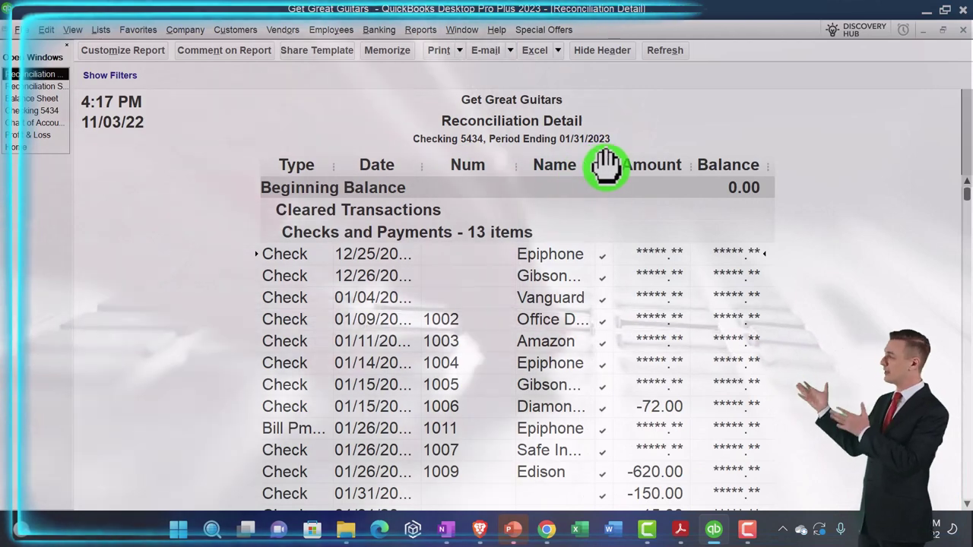
drag(598, 166, 876, 163)
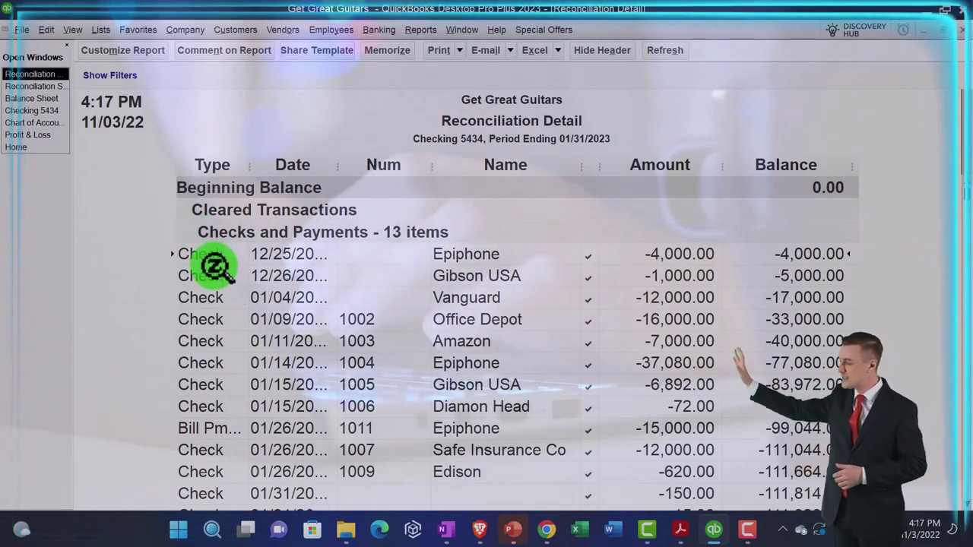
Review the cleared and uncleared transactions in the Reconciliation Detail and check them against Bank Stmt Jan.pdf in Acrobat Reader before returning to QuickBooks.
scroll(228, 281, down, 1)
scroll(251, 298, up, 1)
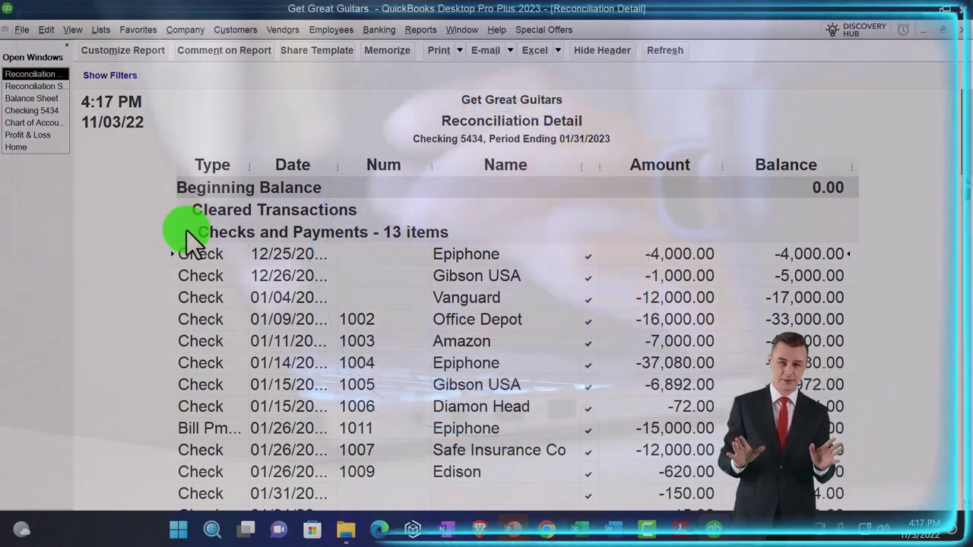
scroll(186, 230, down, 2)
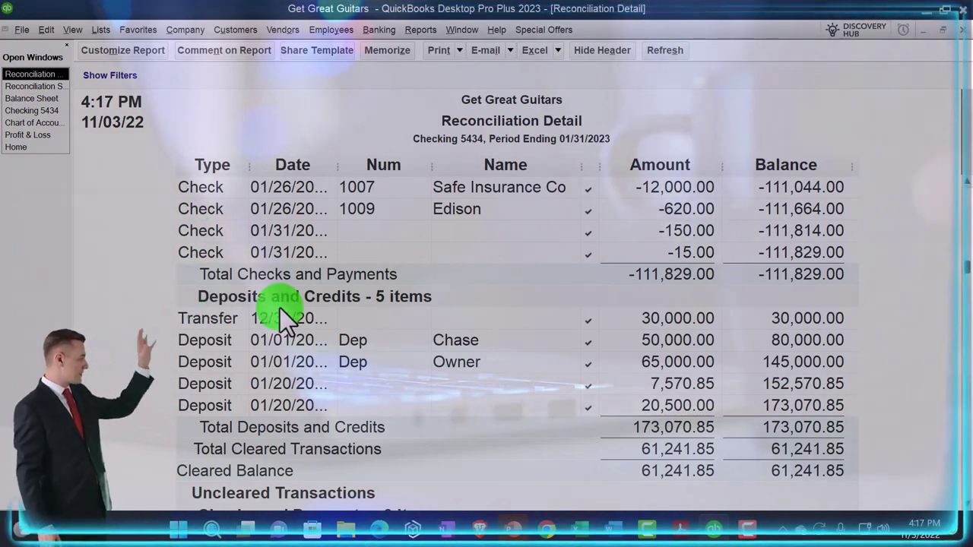
scroll(279, 308, down, 1)
scroll(280, 307, down, 2)
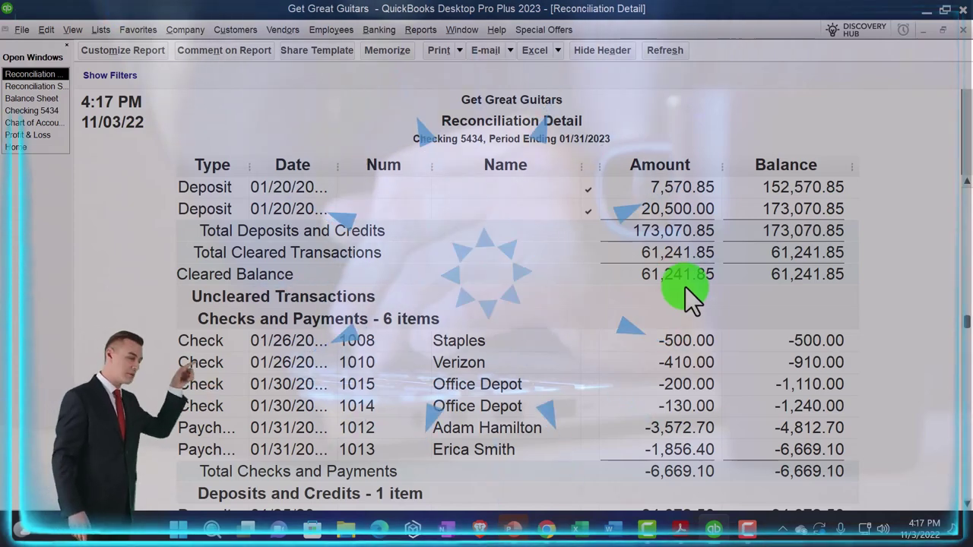
scroll(686, 287, down, 1)
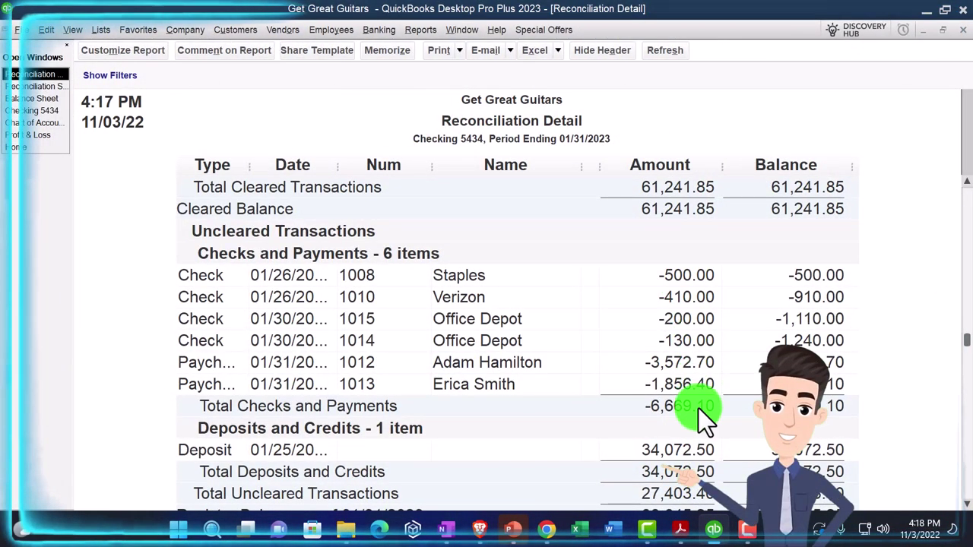
click(680, 532)
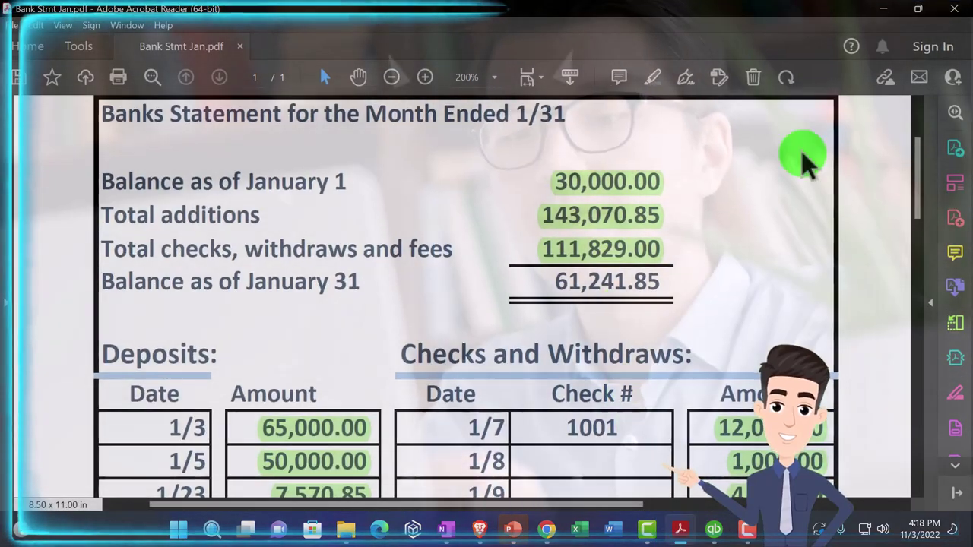
click(885, 8)
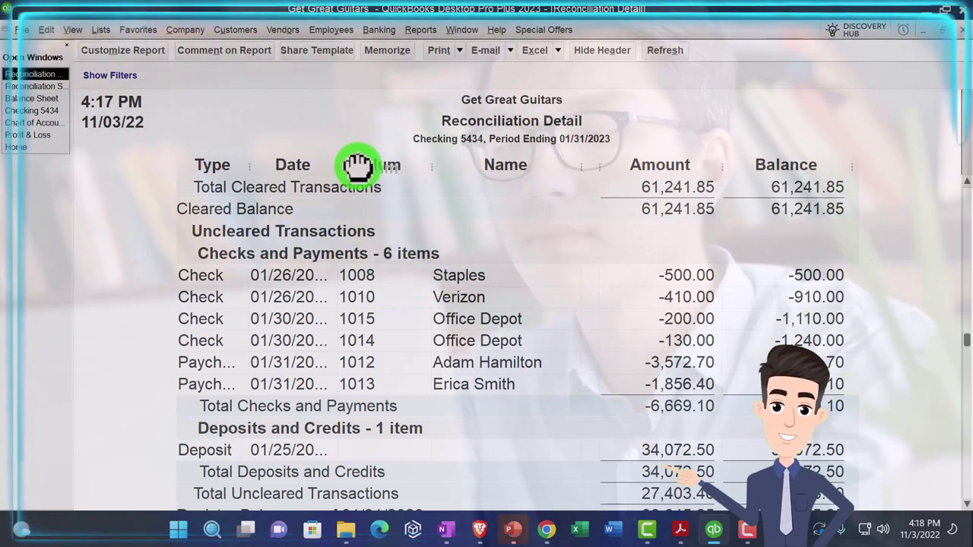
Widen the Date column to show complete dates and review the uncleared and new transactions in the Reconciliation Detail.
drag(342, 165, 360, 163)
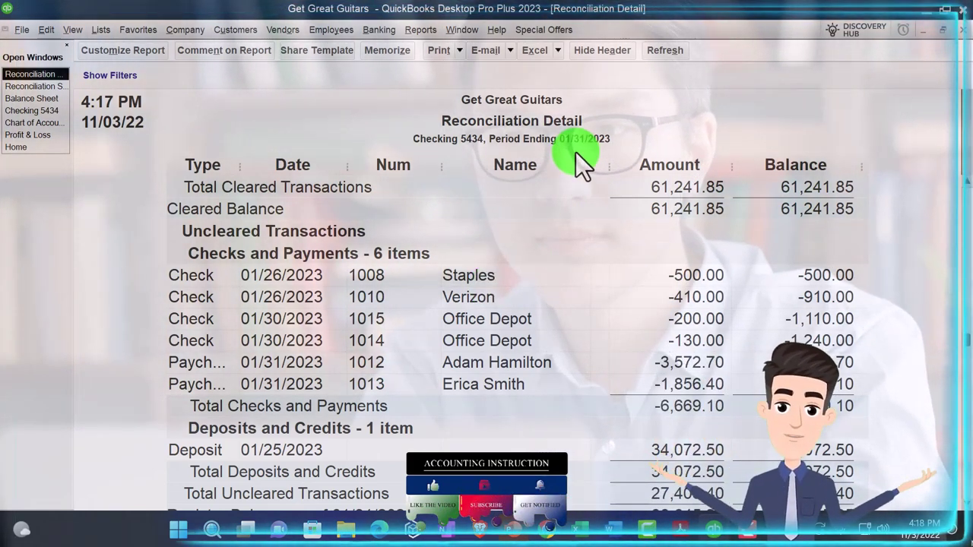
scroll(575, 152, down, 1)
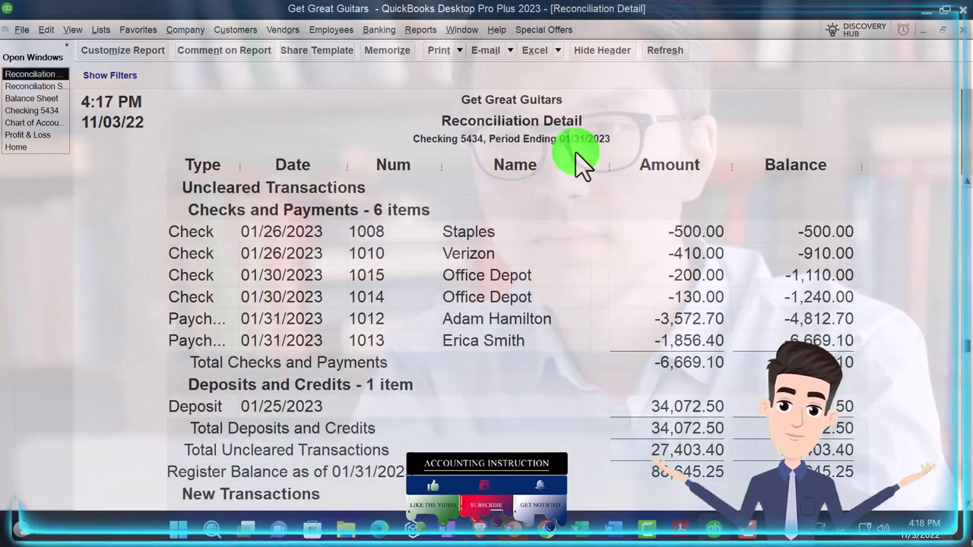
scroll(575, 152, down, 2)
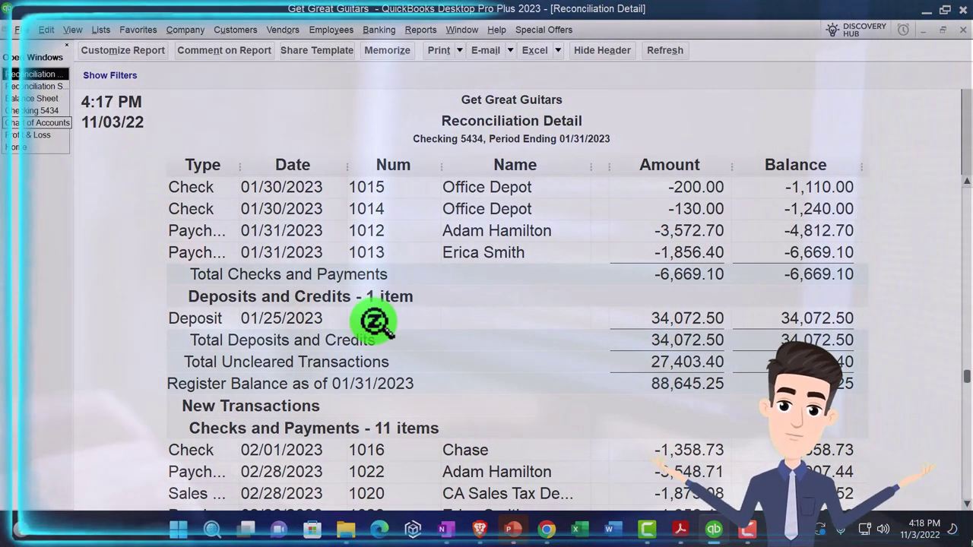
scroll(375, 322, down, 2)
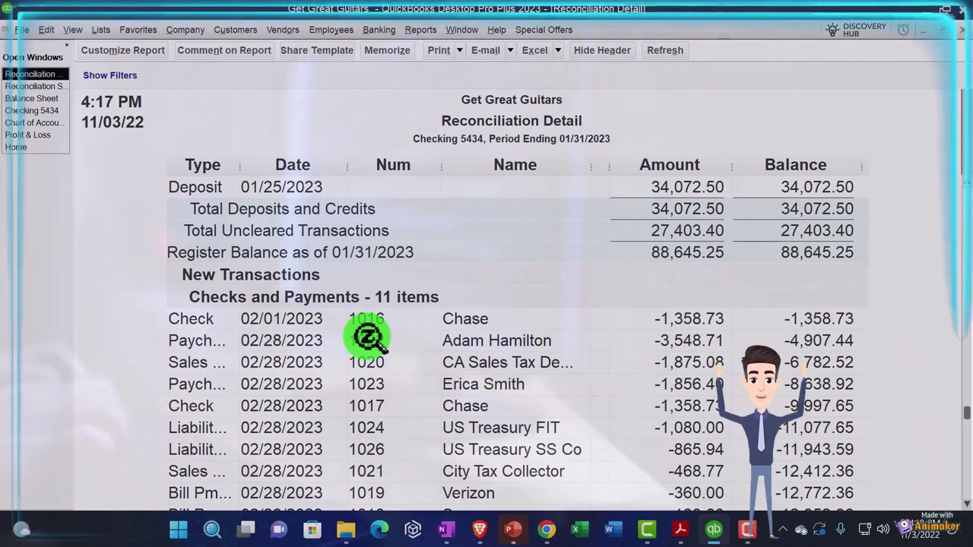
scroll(367, 336, up, 4)
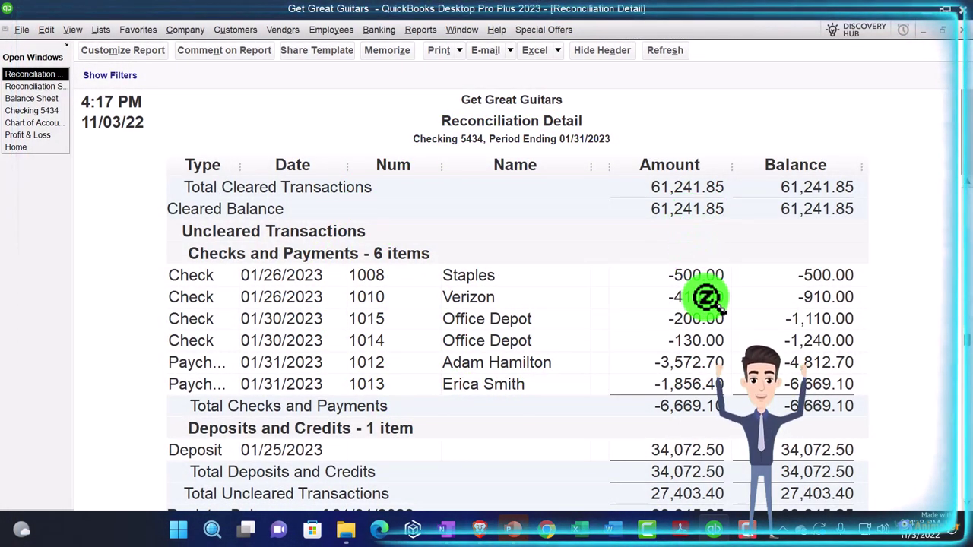
scroll(706, 291, down, 1)
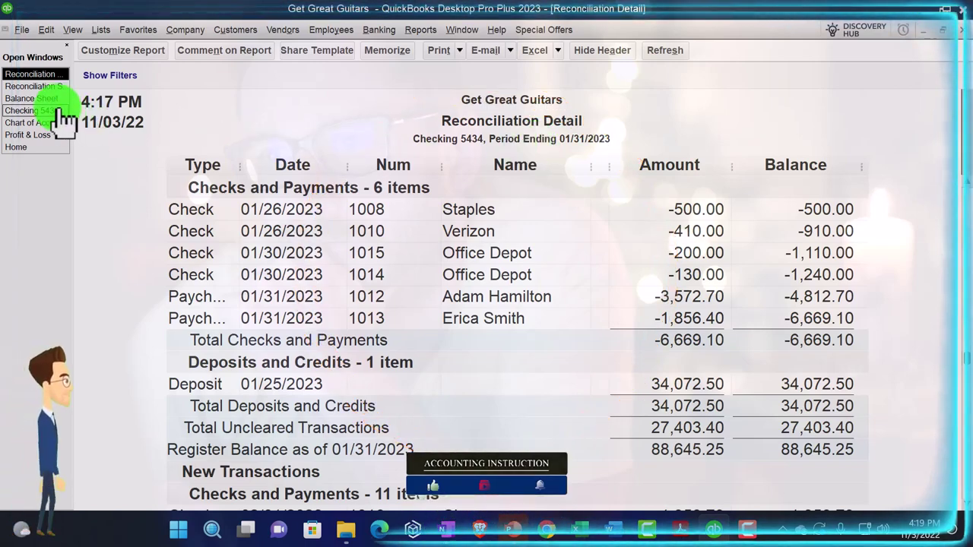
Examine the Reconciliation Detail from the beginning balance through the cleared checks, payments, deposits and credits.
scroll(217, 278, up, 4)
scroll(222, 288, up, 5)
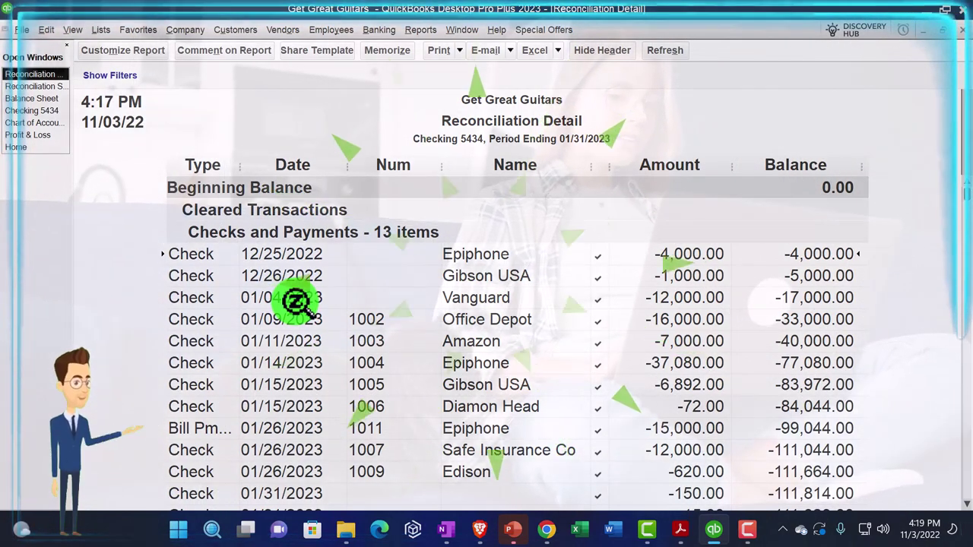
scroll(296, 302, down, 1)
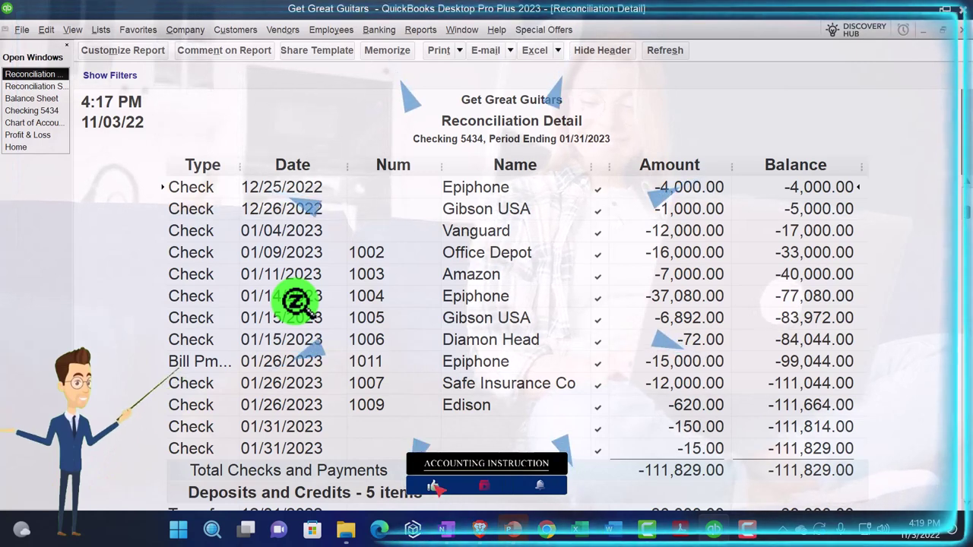
scroll(297, 303, down, 3)
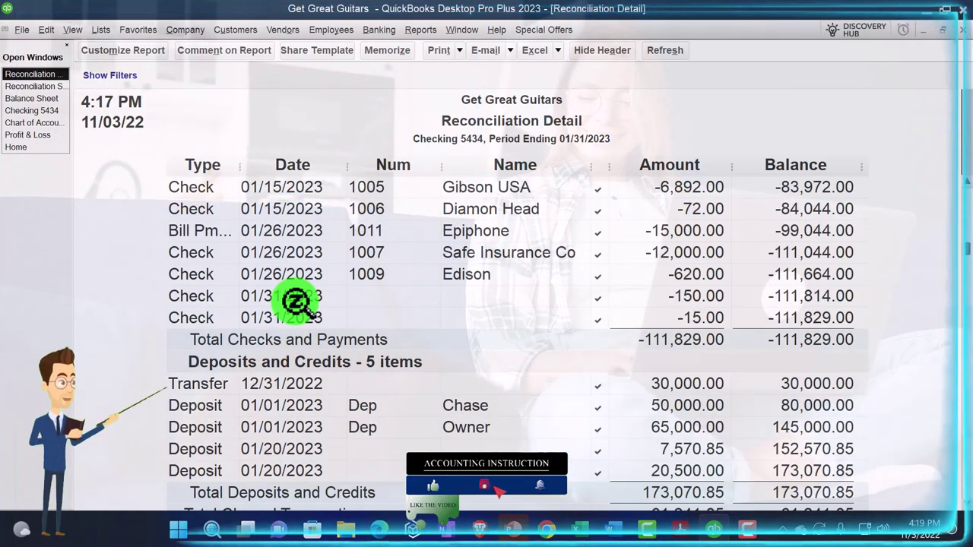
scroll(297, 302, down, 1)
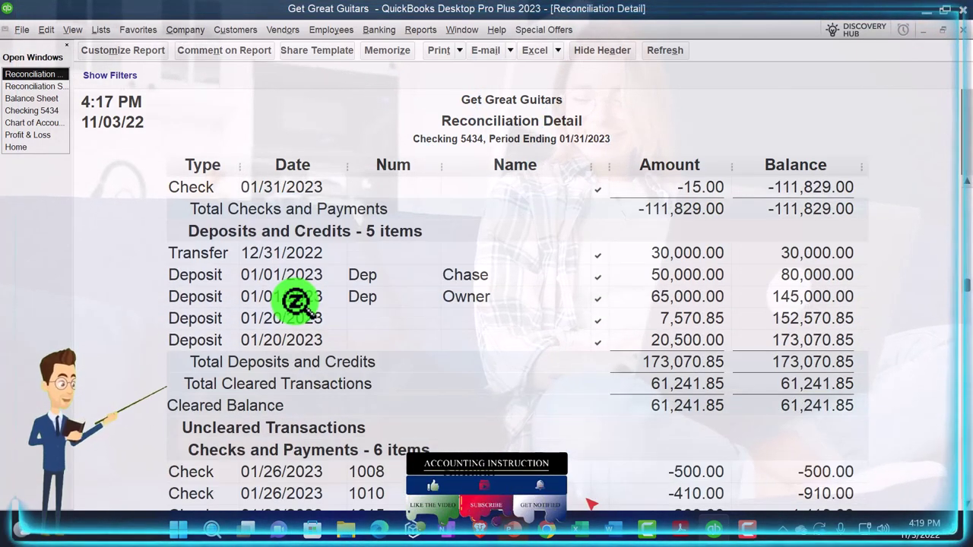